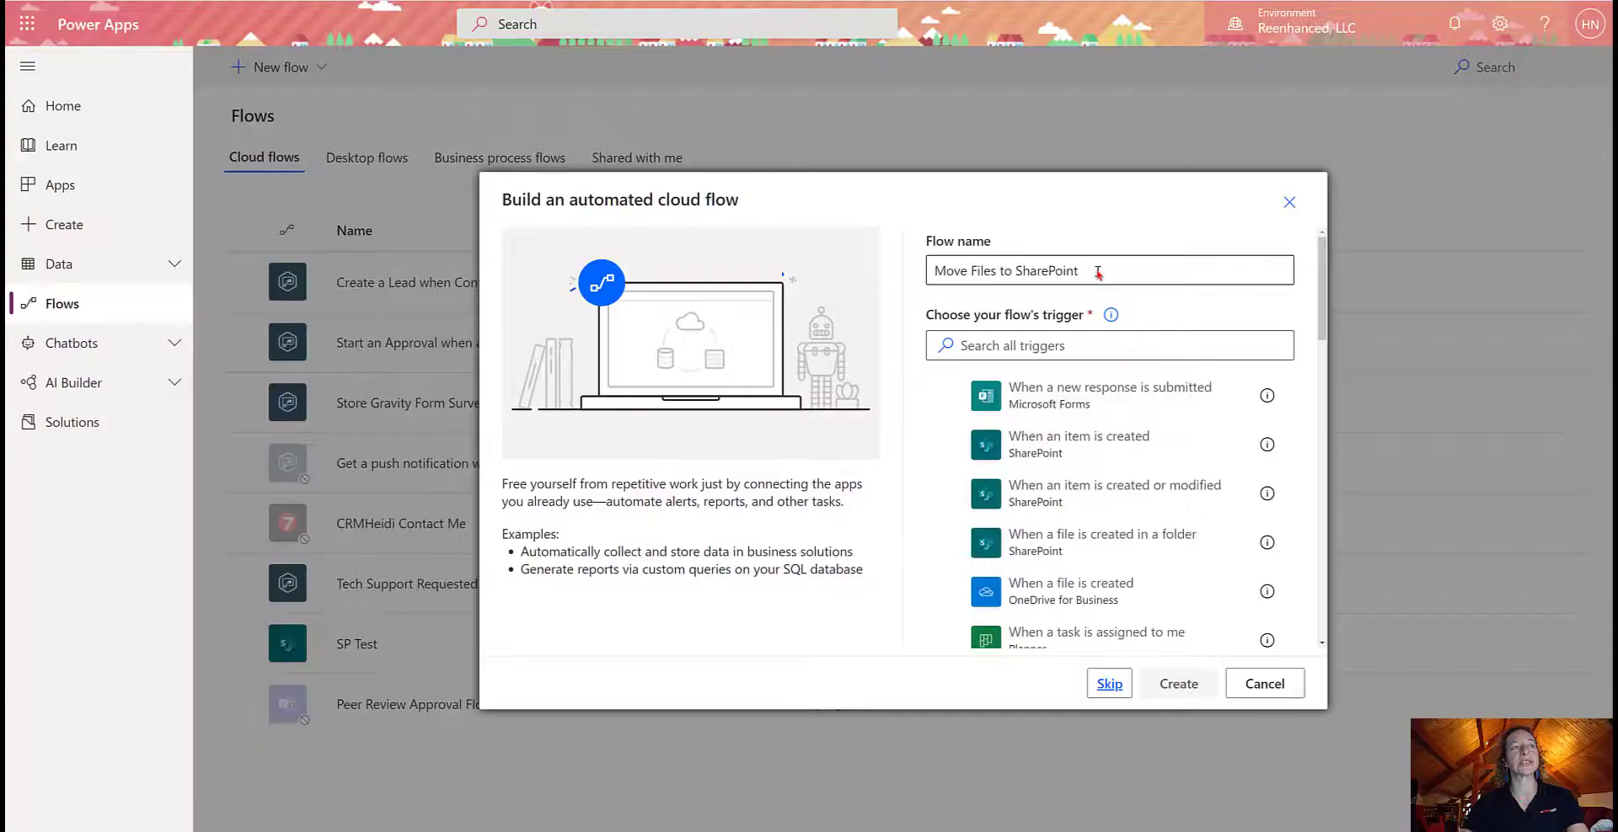
Create the 'Move Files to SharePoint' flow using the Gravity Forms 'When a form is submitted' trigger
click(1038, 352)
text(gravo)
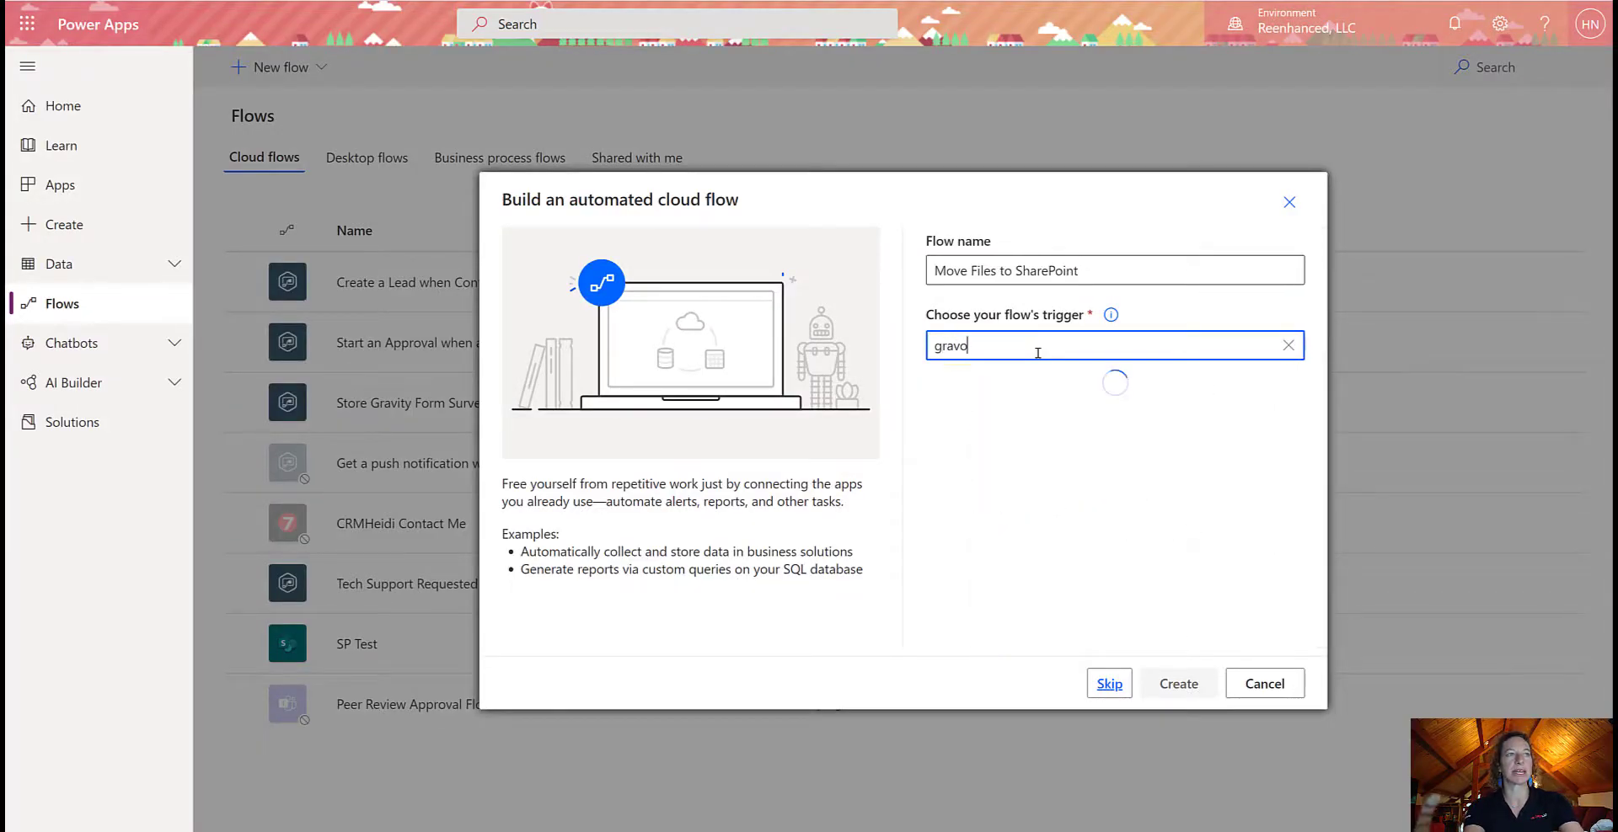
key(BackSpace)
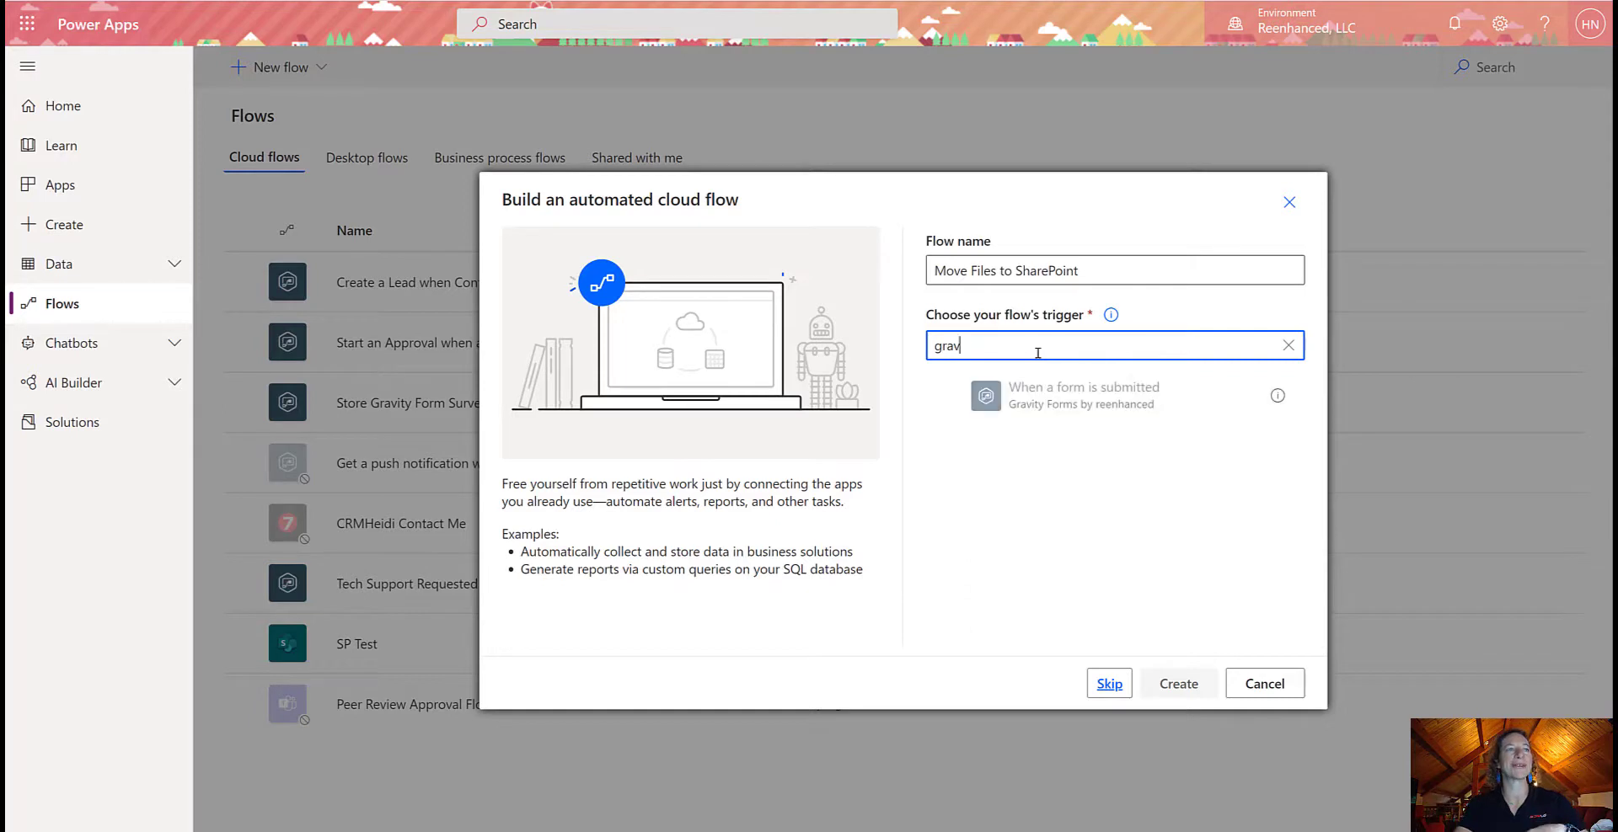
click(1072, 409)
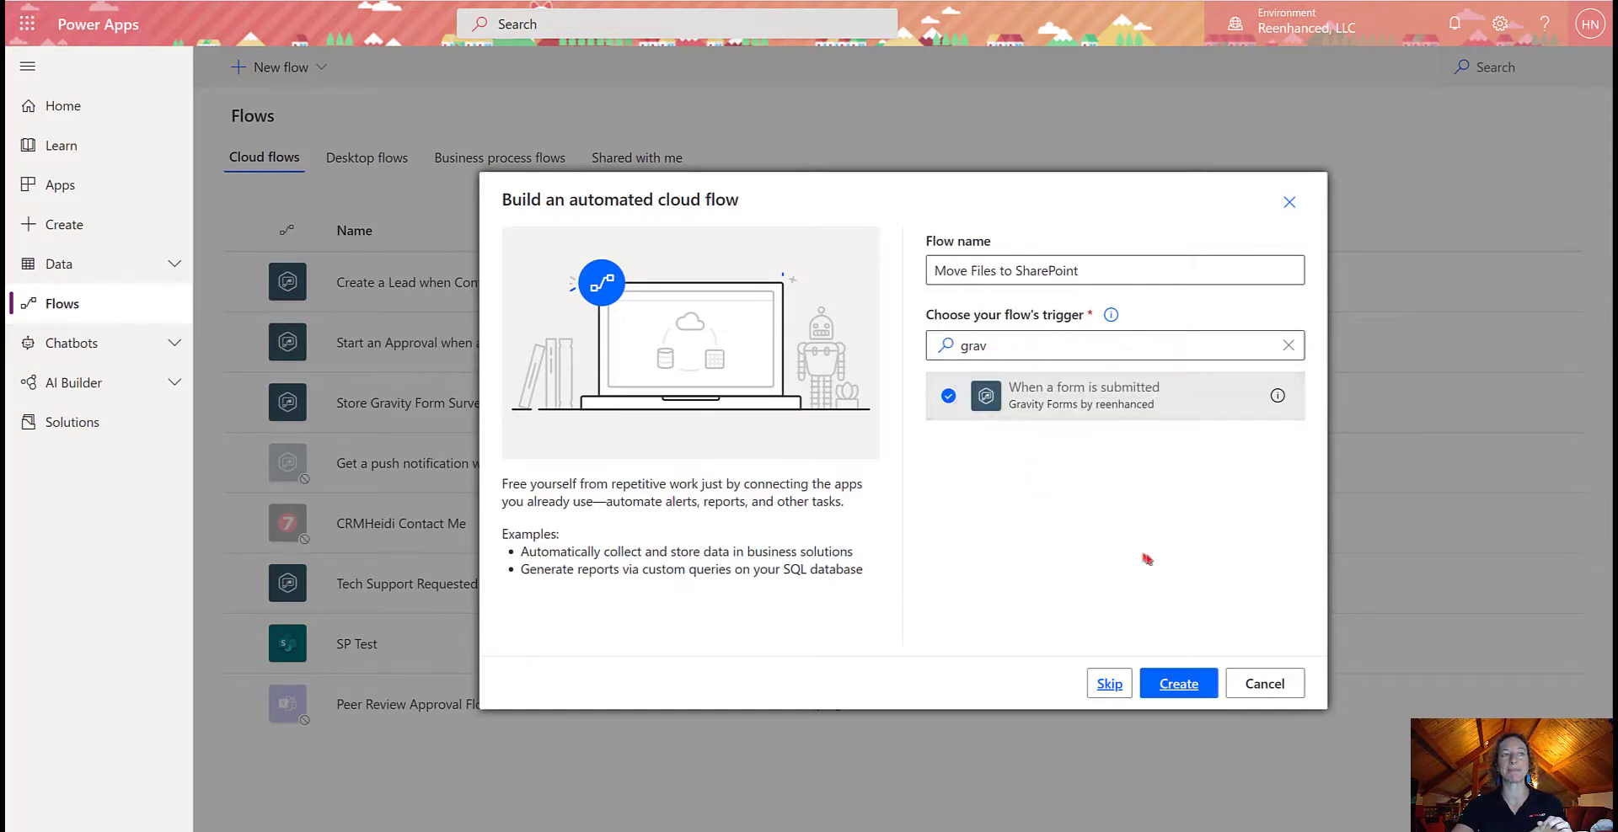
click(1168, 686)
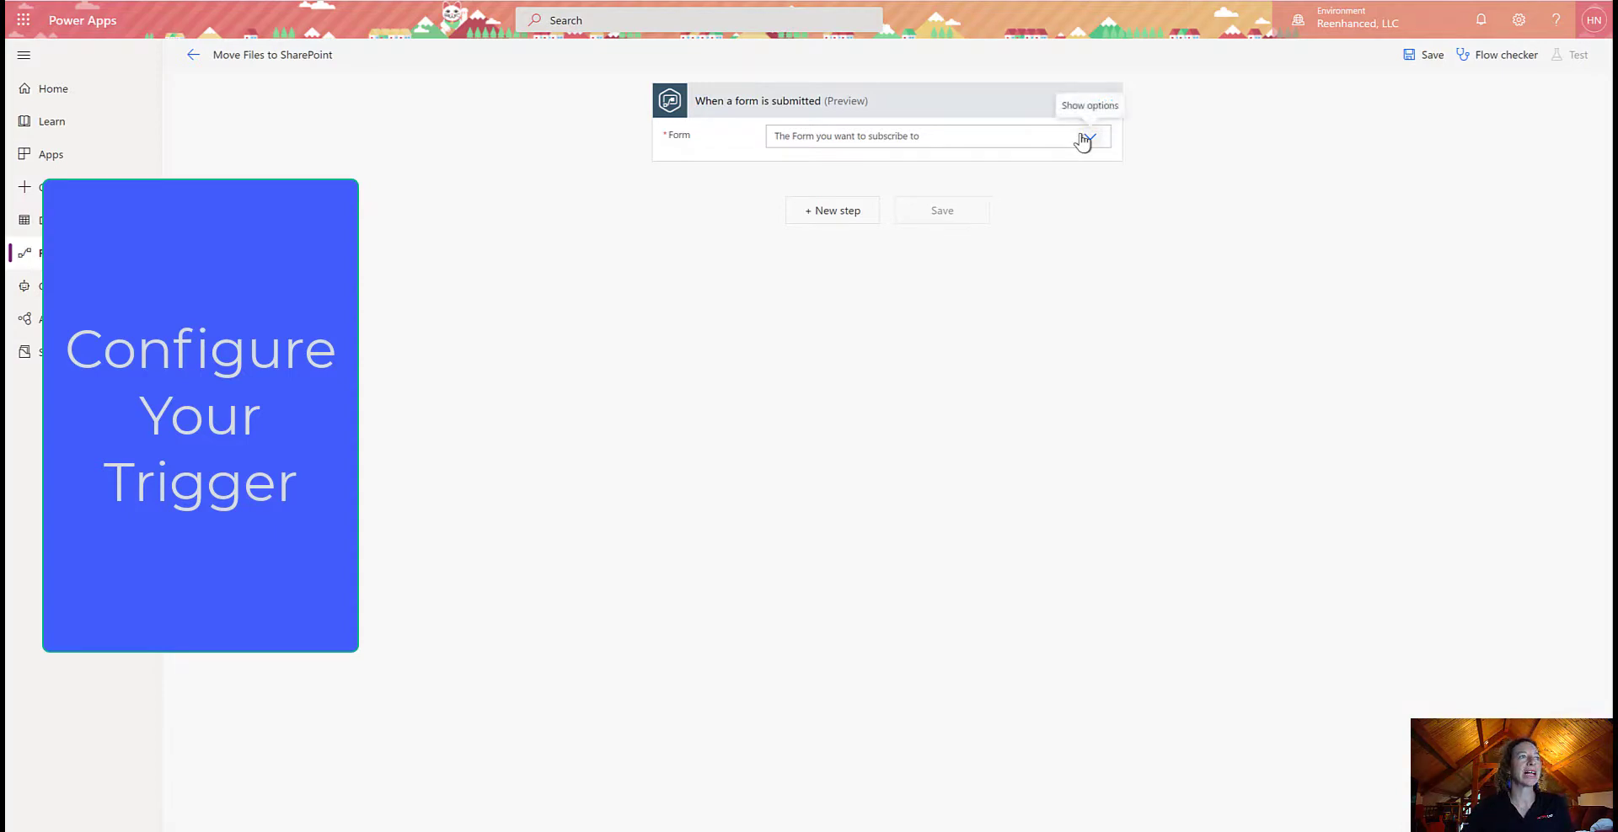
Select the 'File Type Testing for Power Automate' form in the trigger's Form dropdown
click(1084, 138)
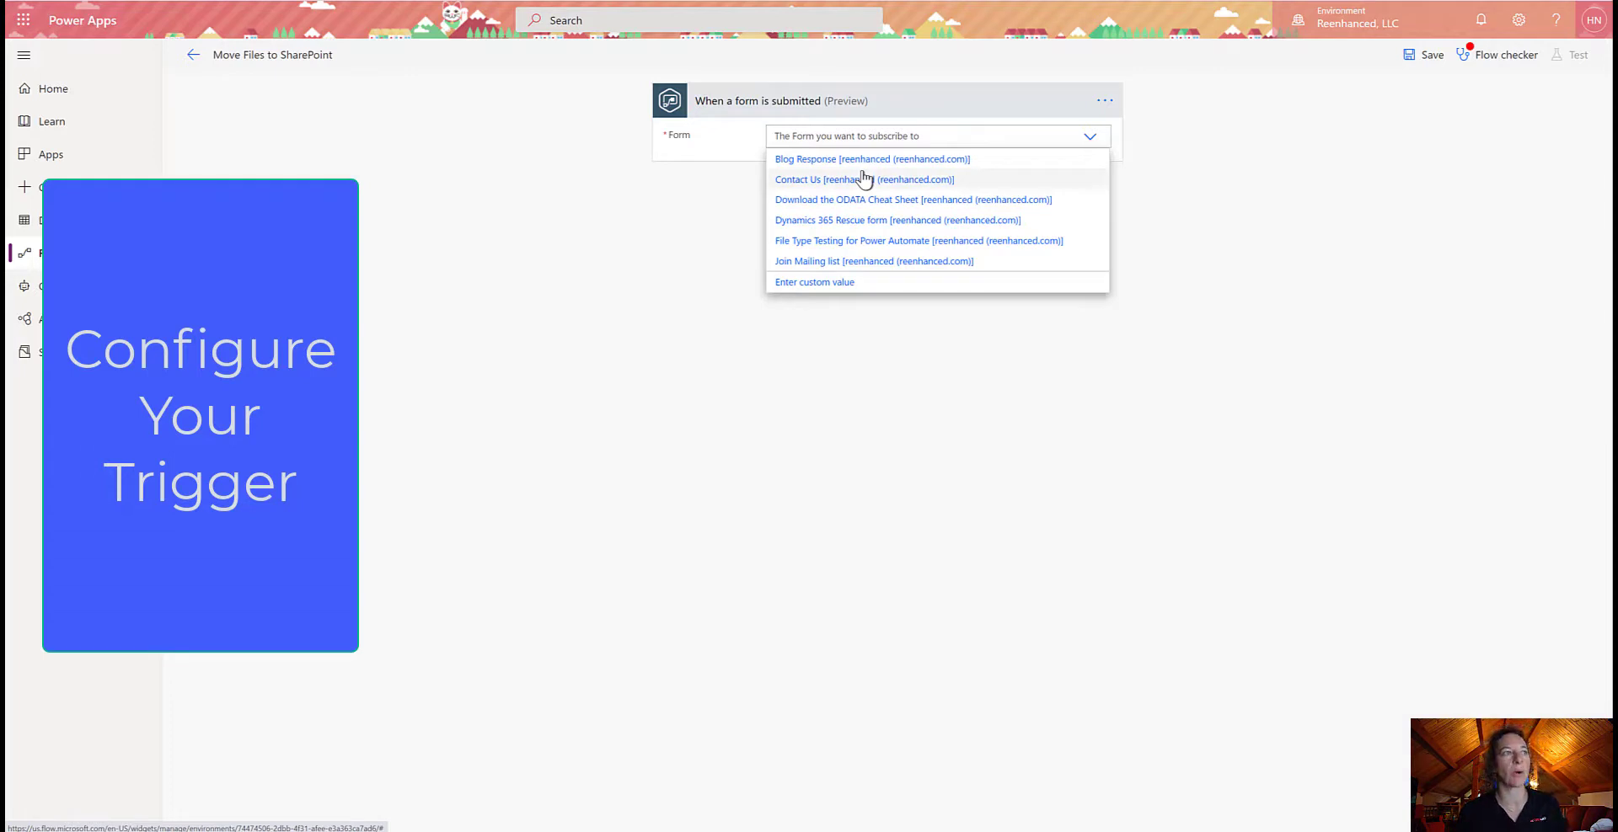
click(1044, 245)
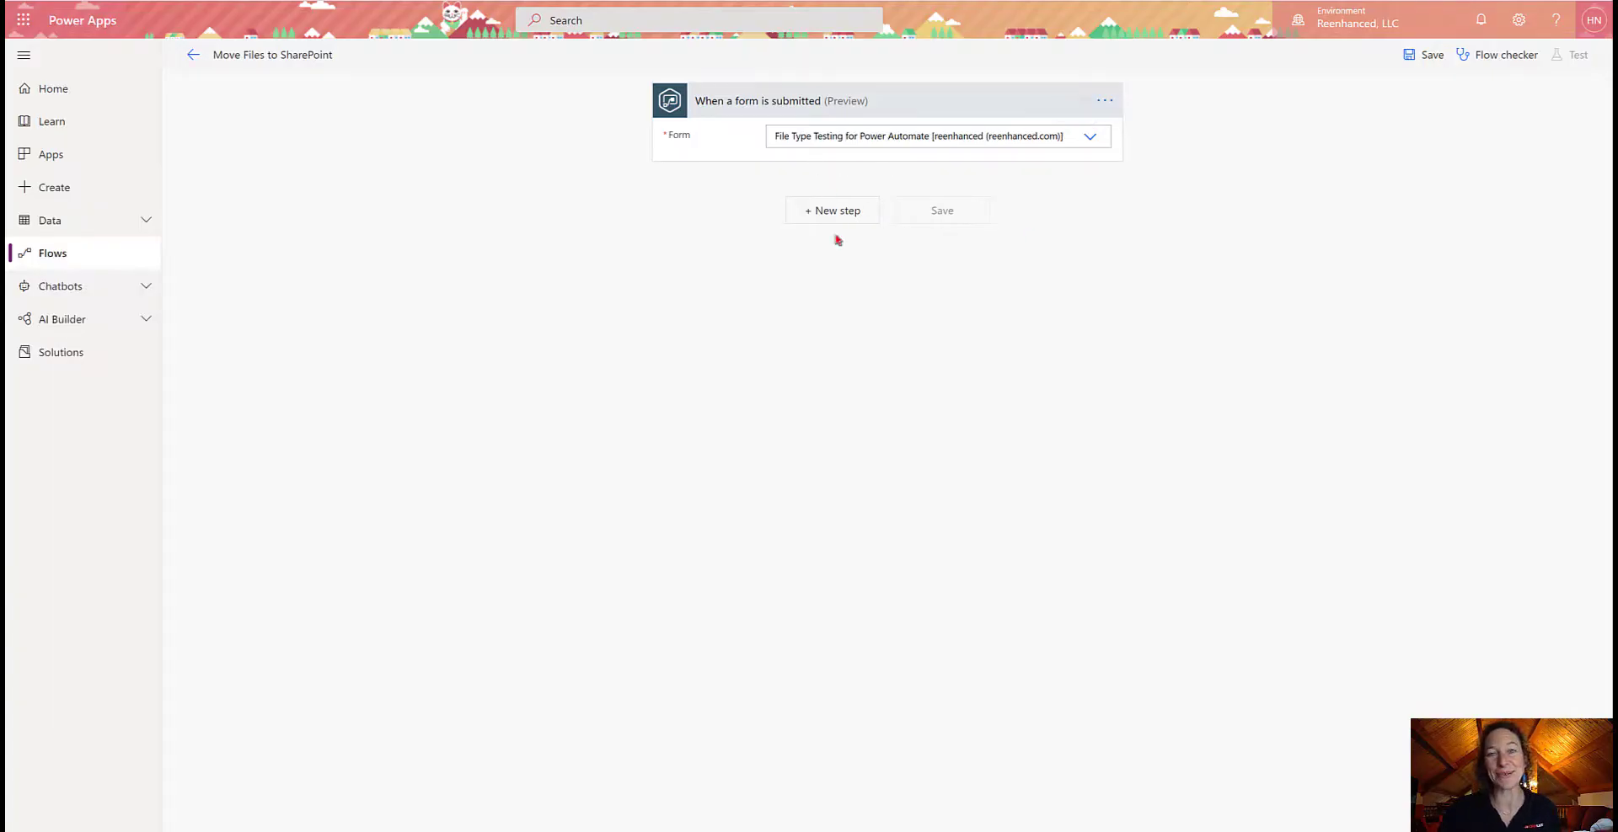
Add a Control > Condition step after the Gravity Forms trigger
click(818, 229)
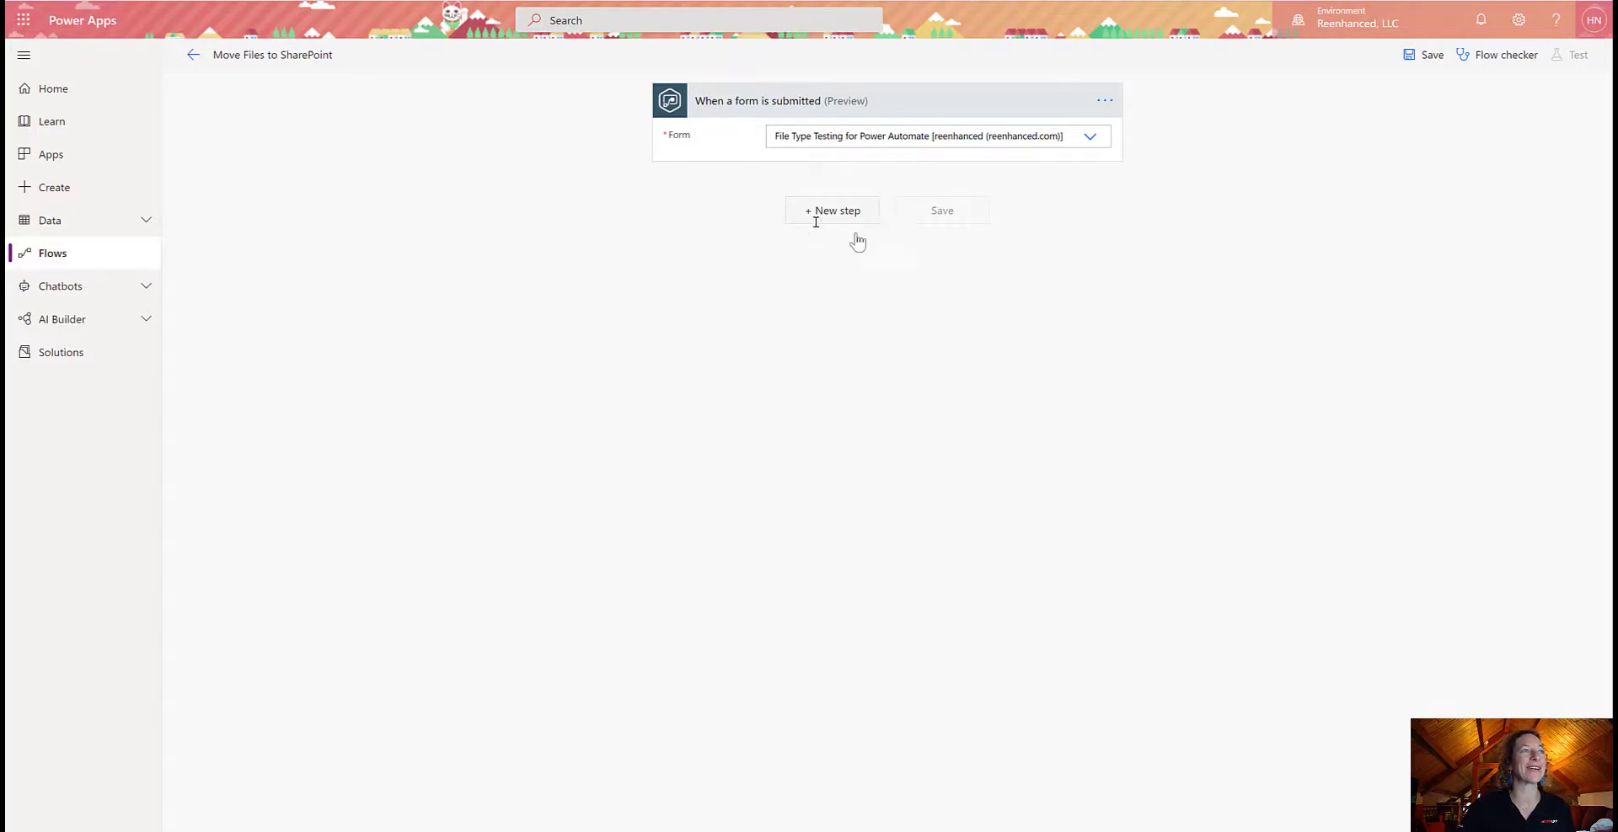
click(774, 214)
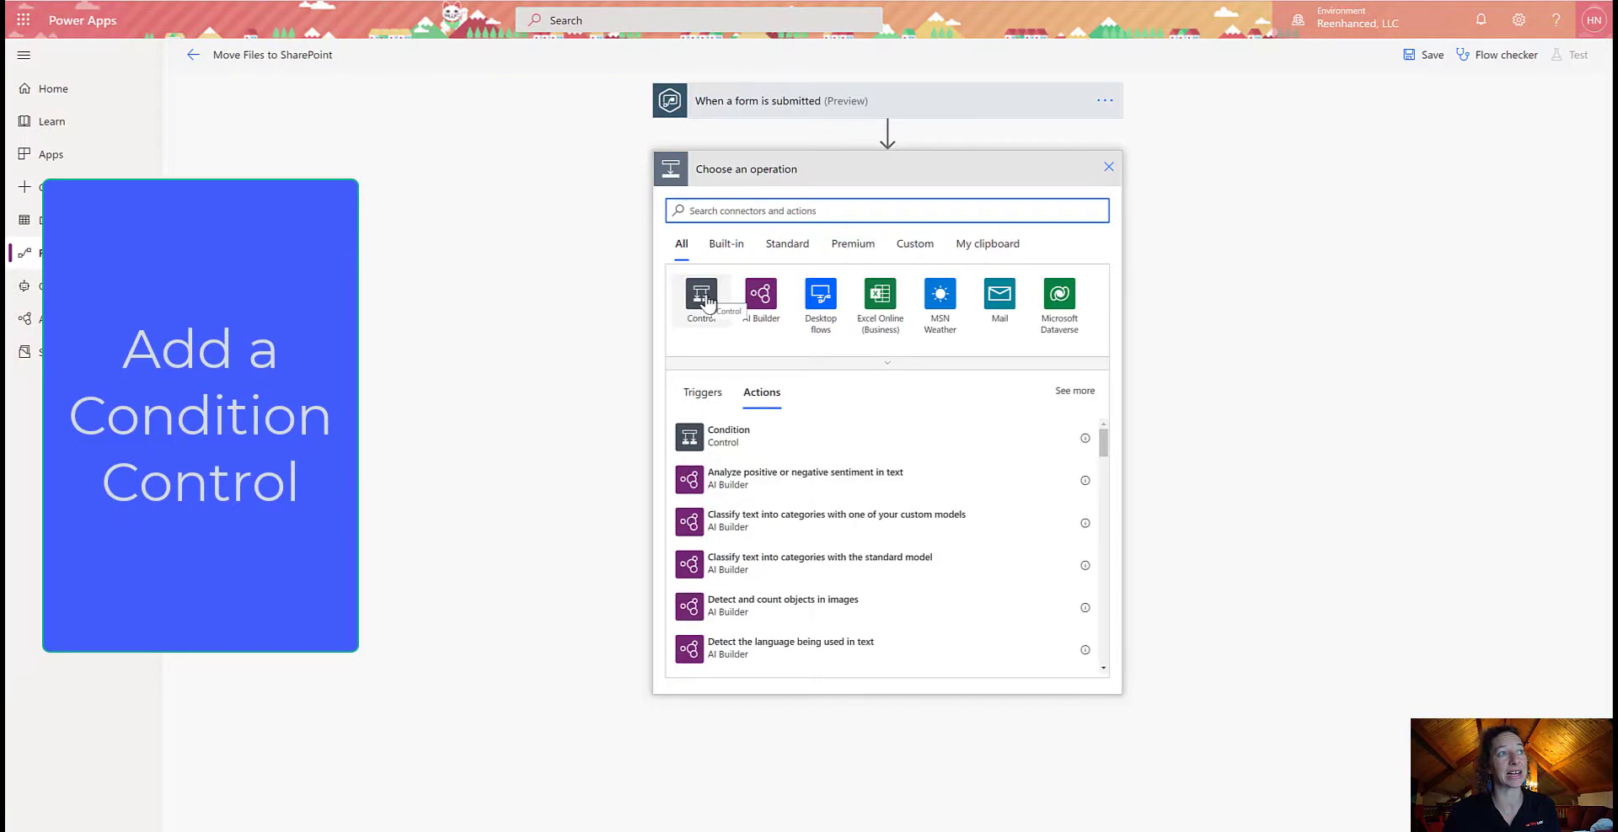
click(704, 299)
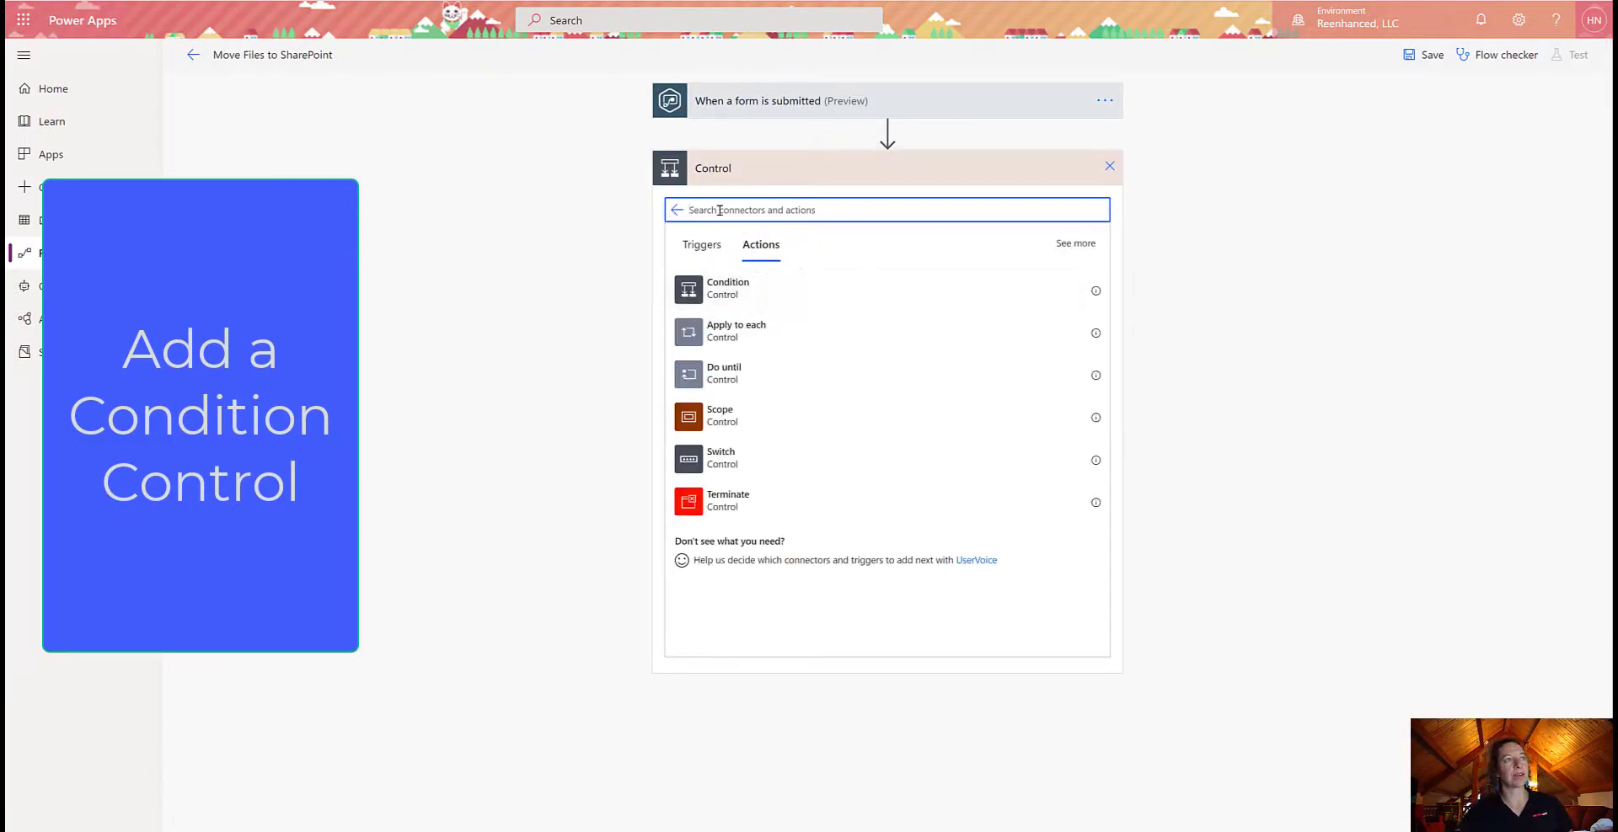
click(689, 295)
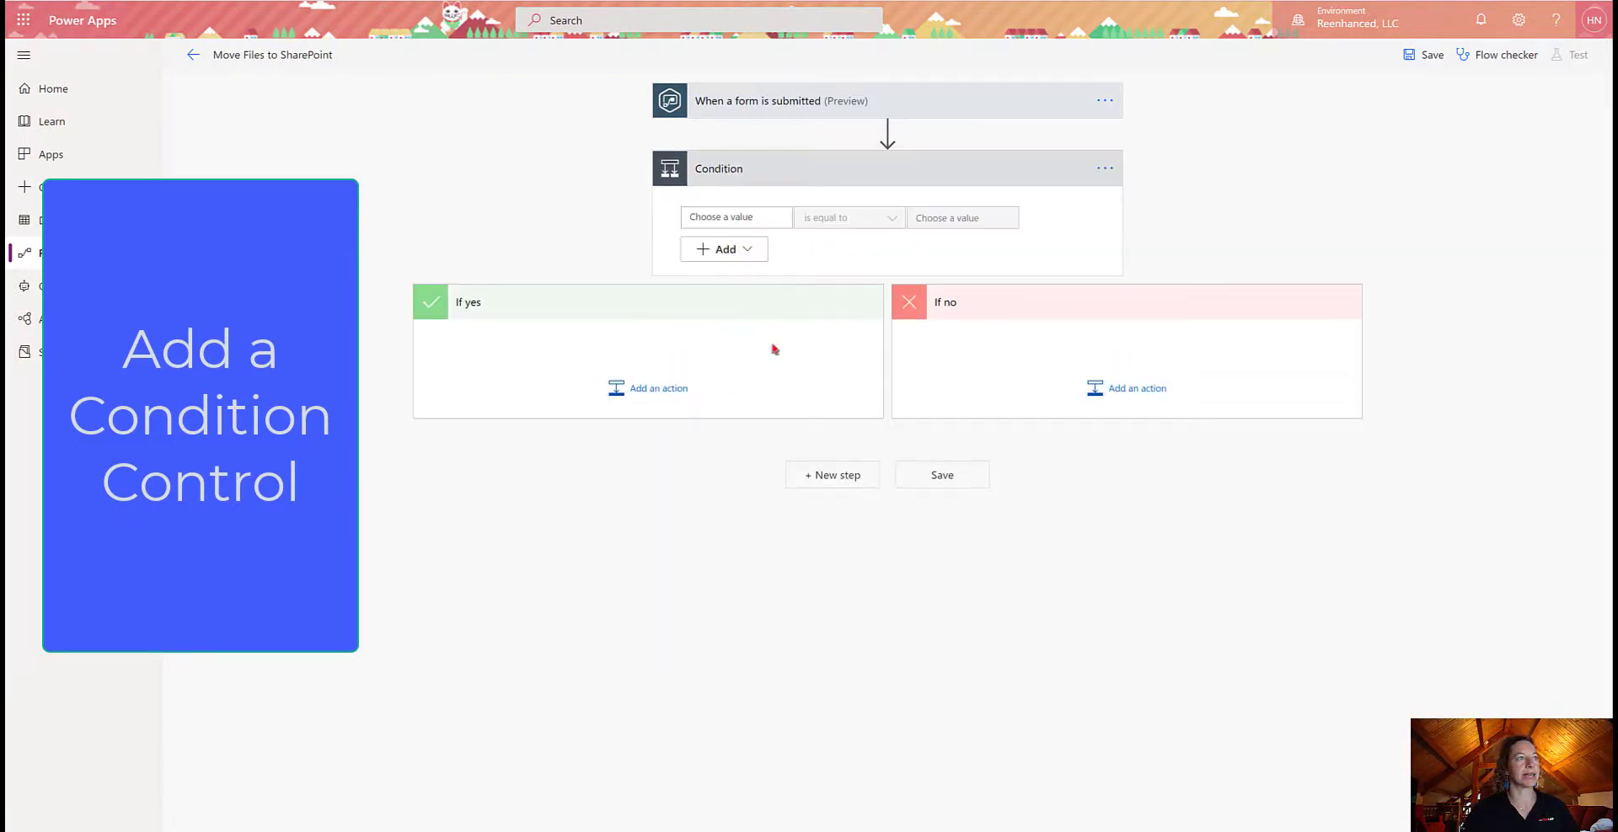
Make the condition test whether File does not contain the expression ''
click(729, 224)
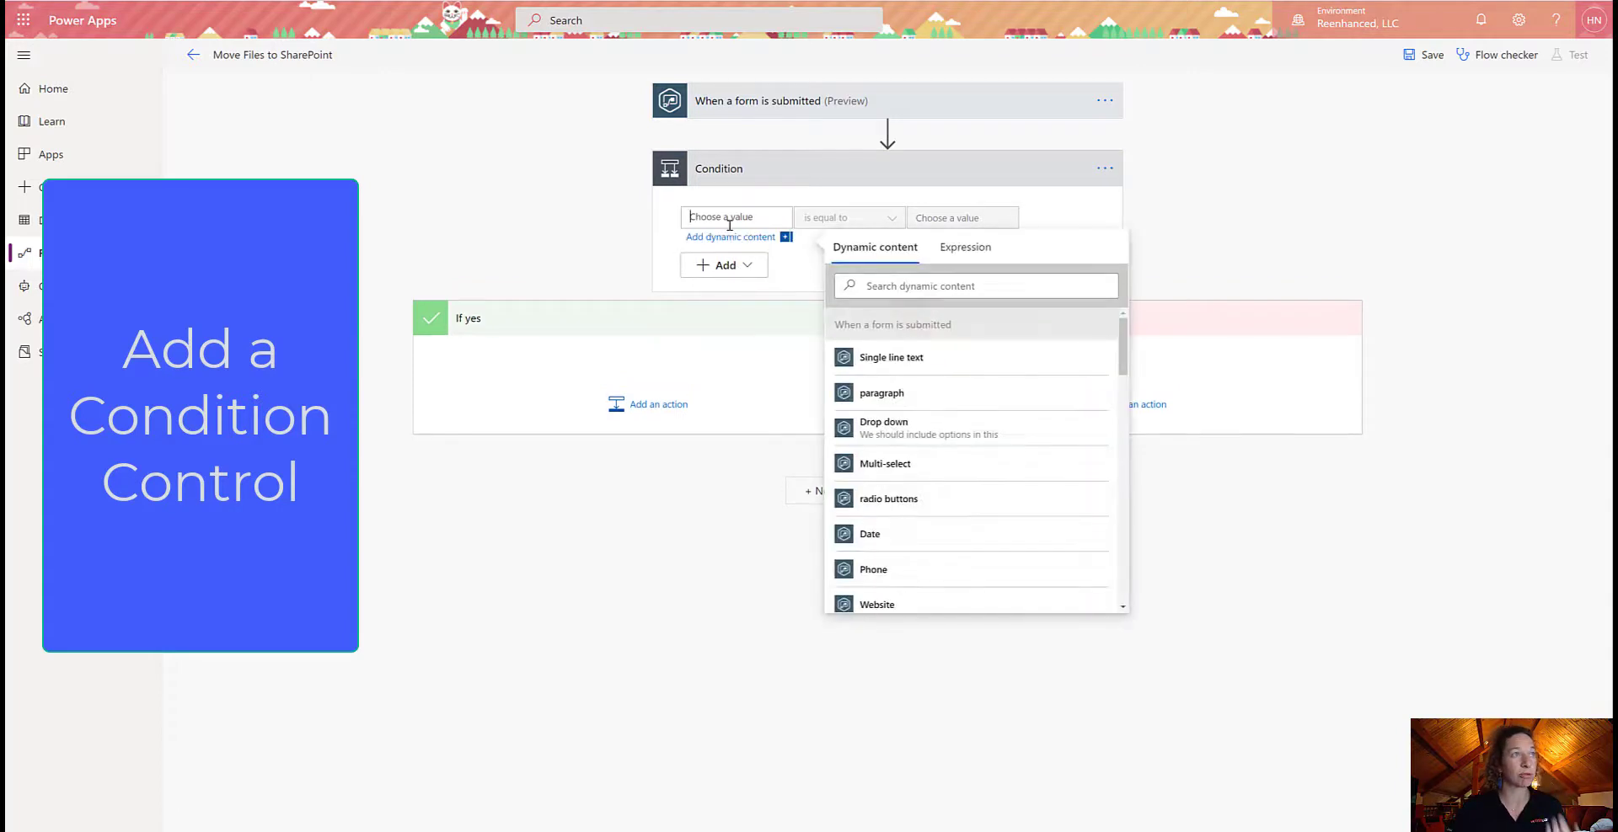
scroll(937, 525, down, 1)
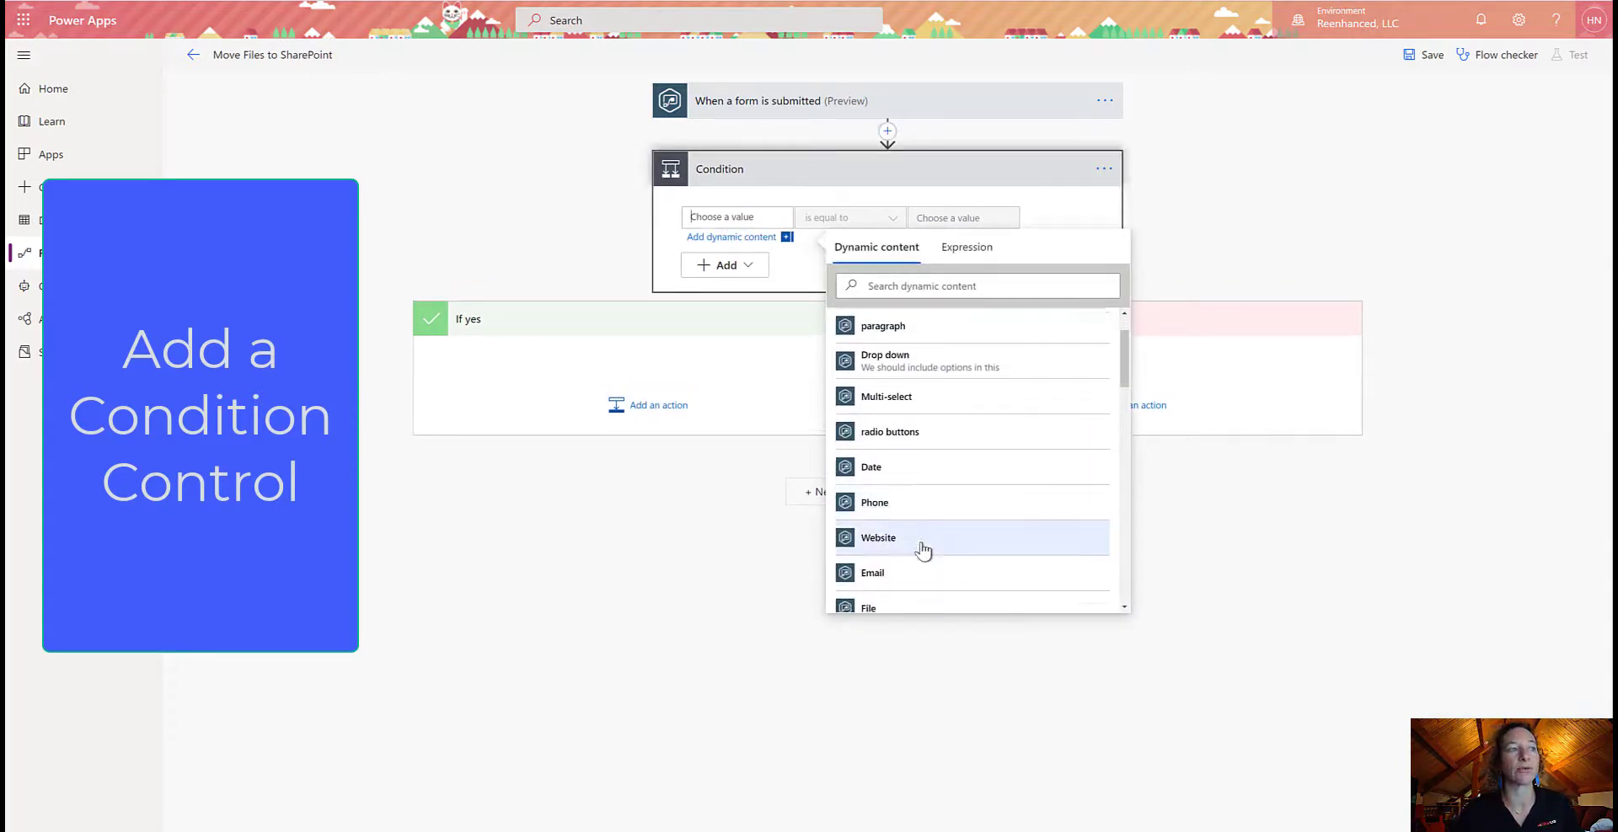
scroll(920, 548, down, 1)
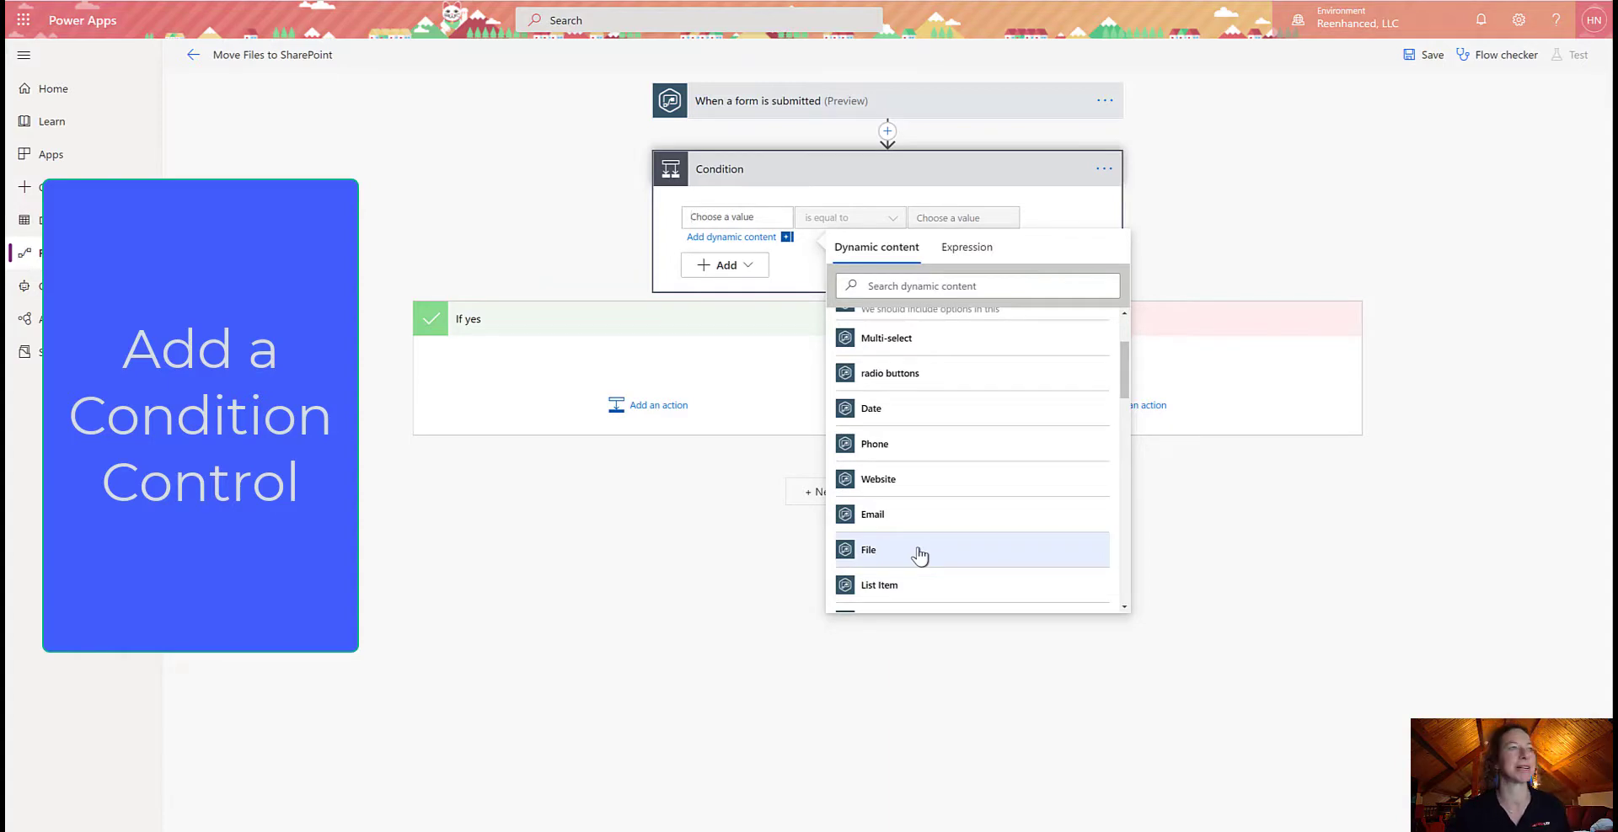
click(919, 555)
click(831, 225)
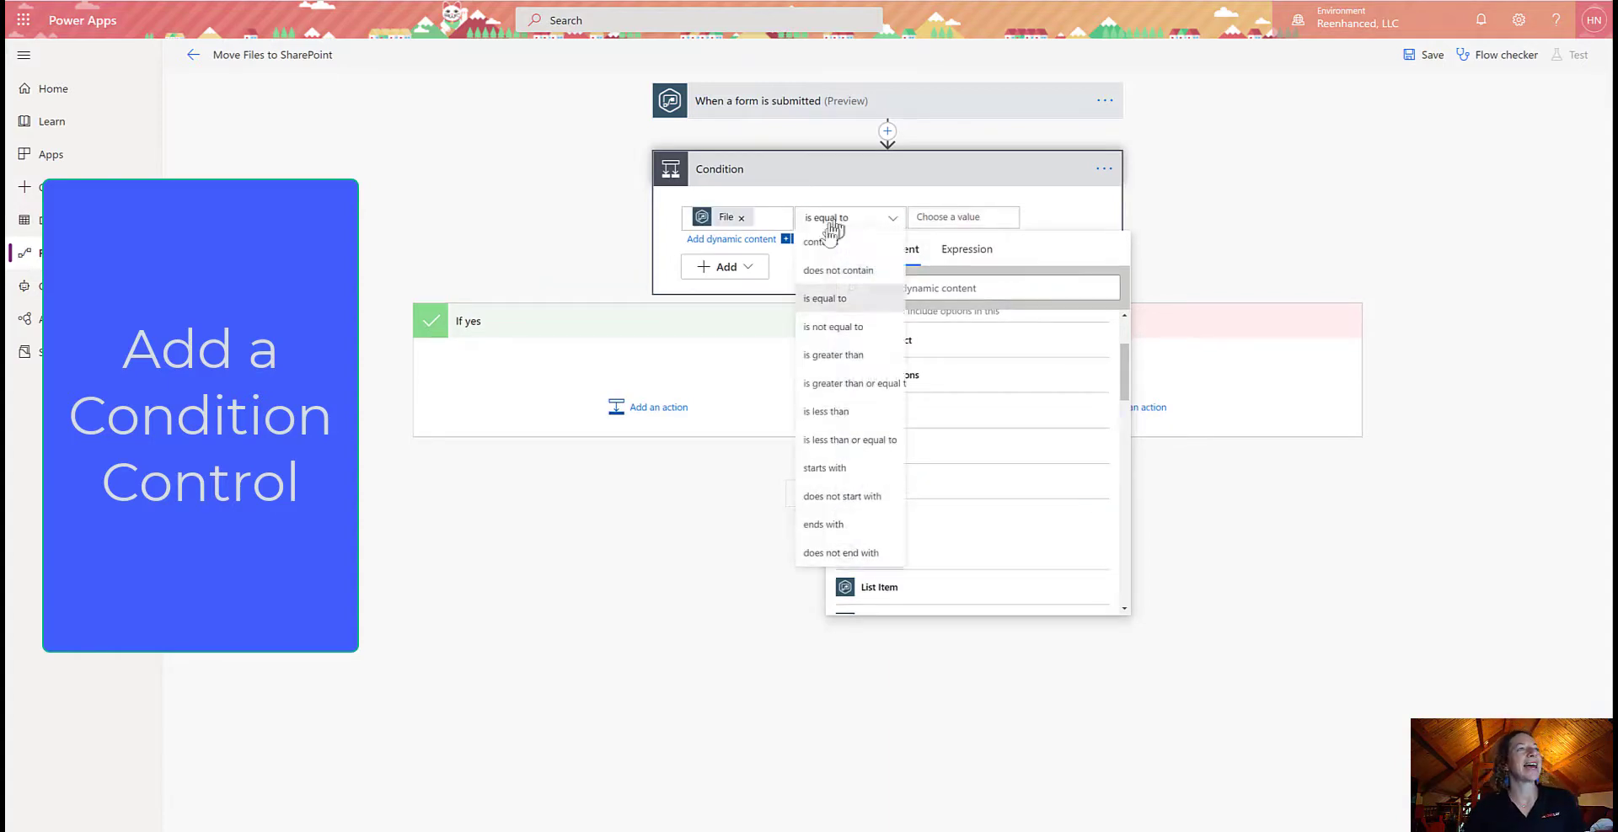
click(838, 270)
click(943, 217)
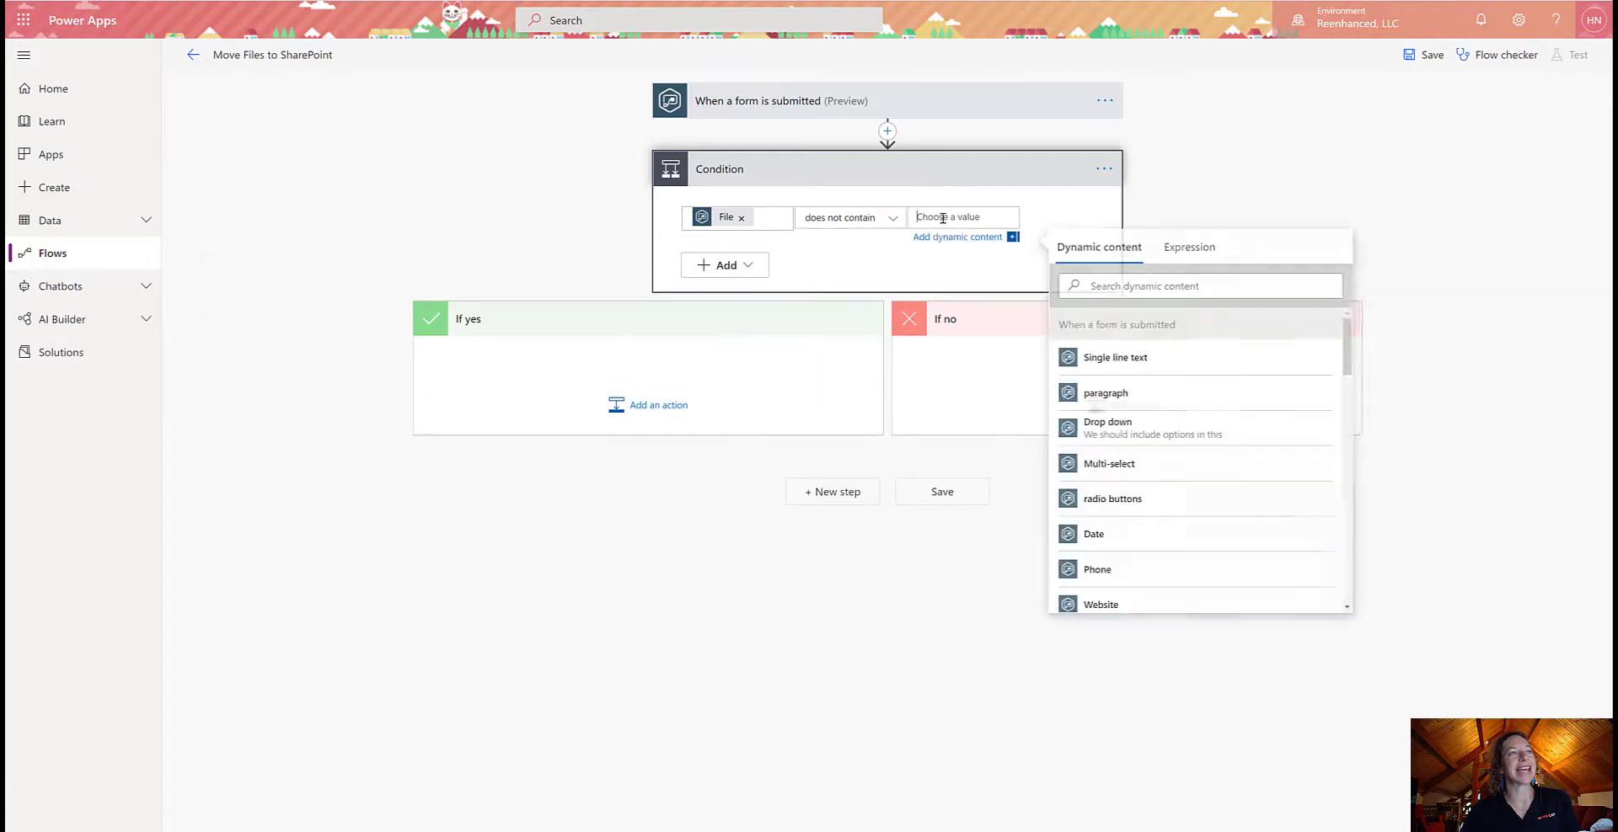
click(1149, 285)
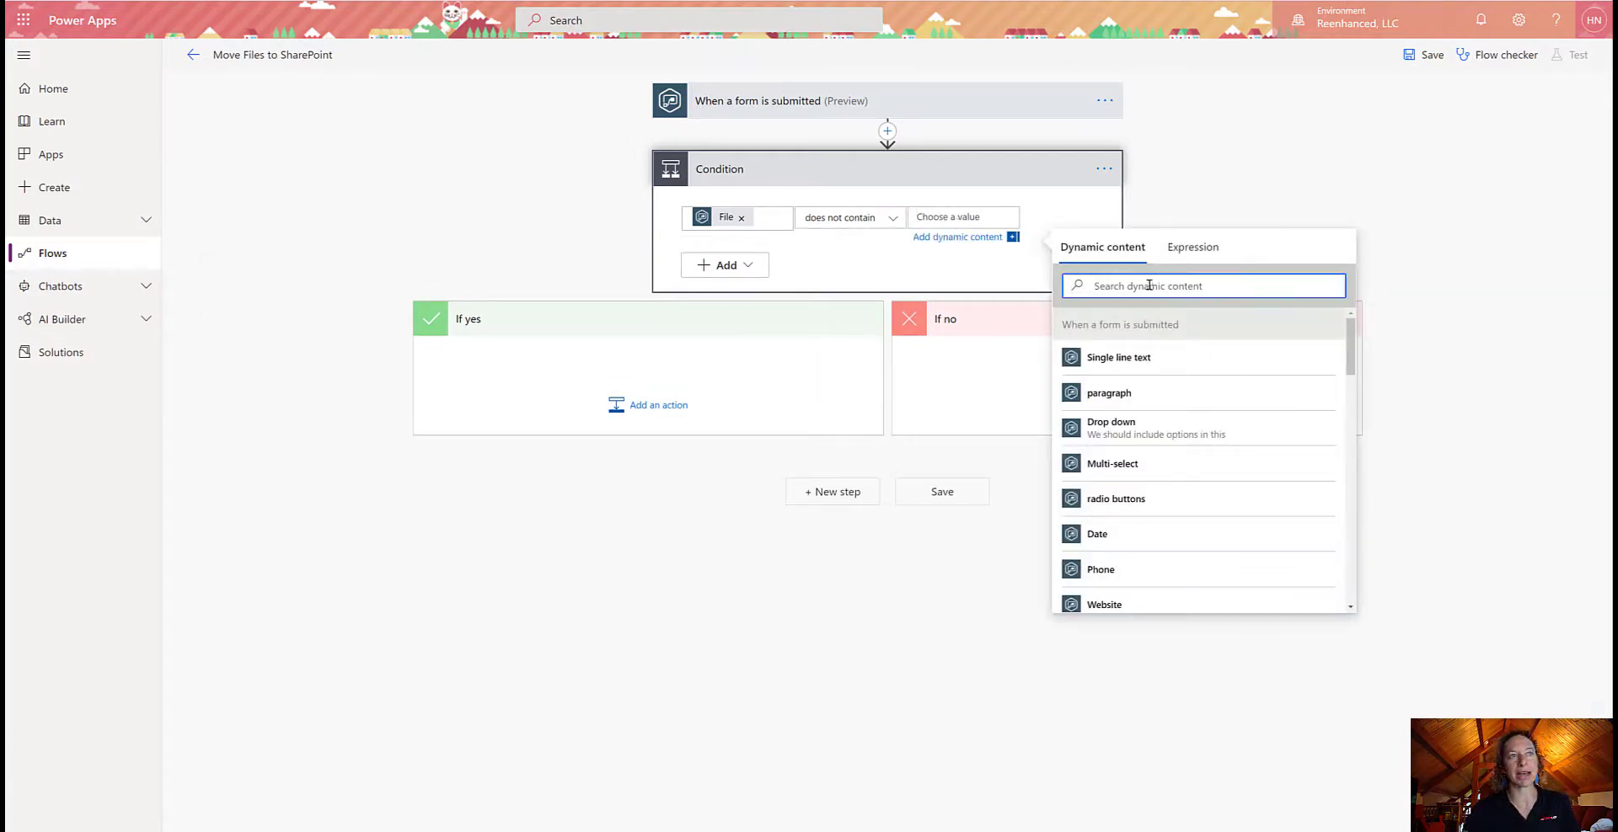
click(1206, 251)
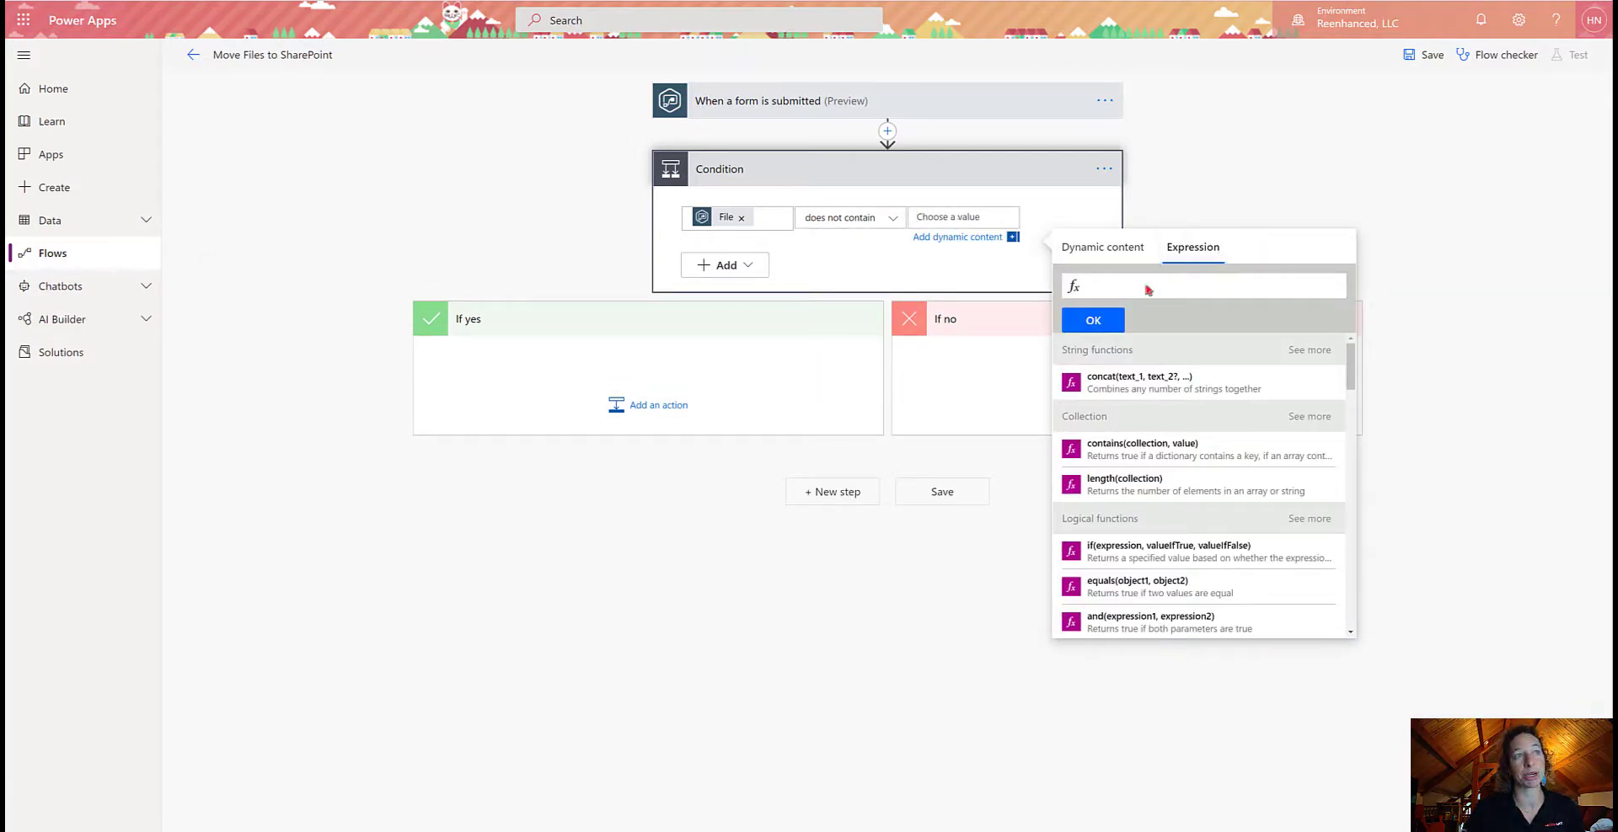
text('')
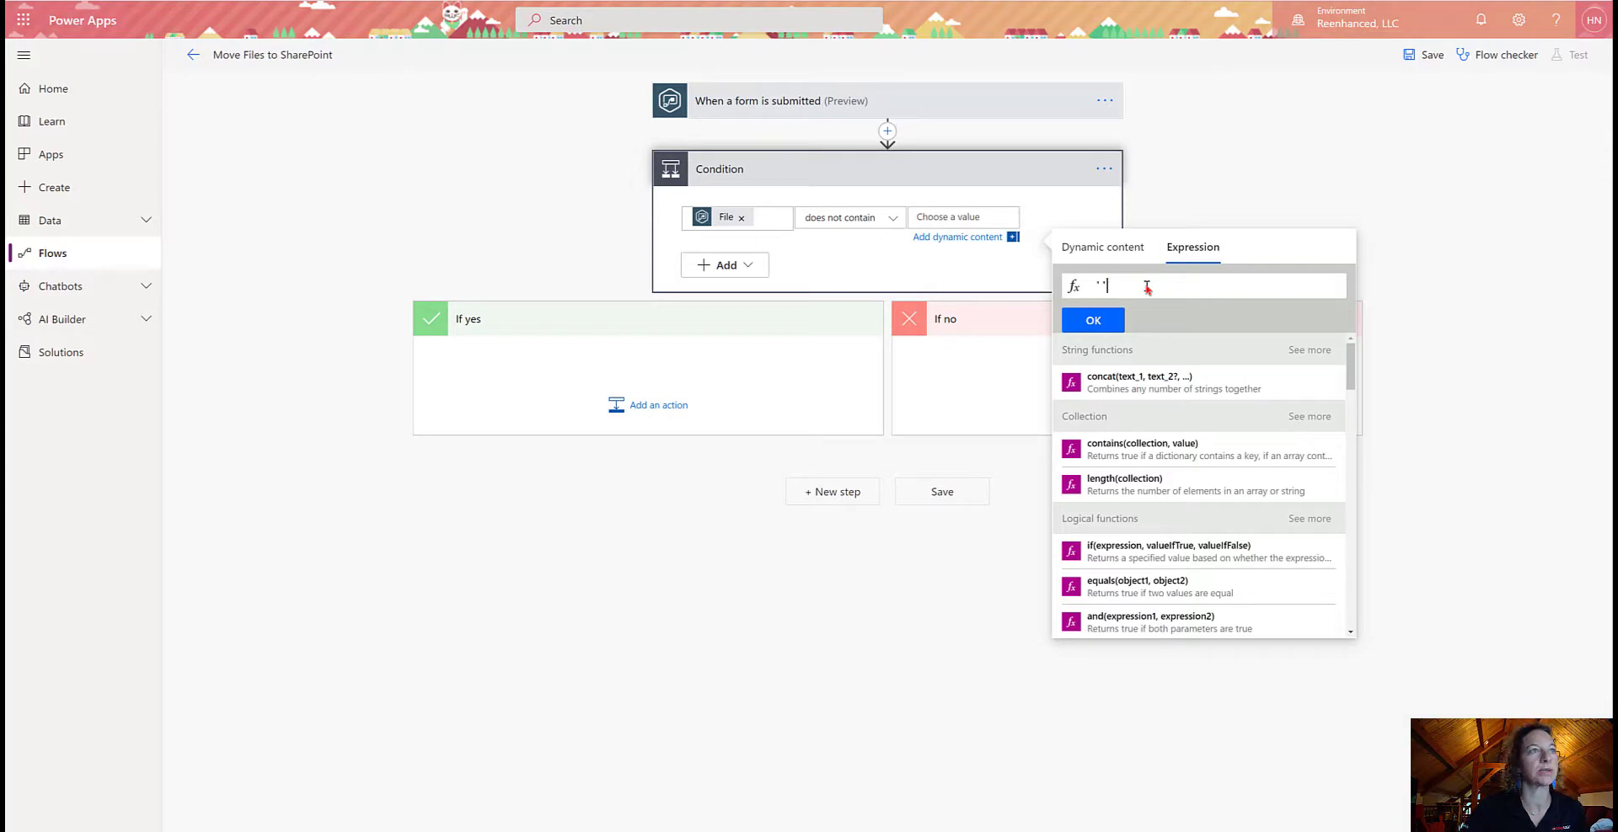
click(1082, 325)
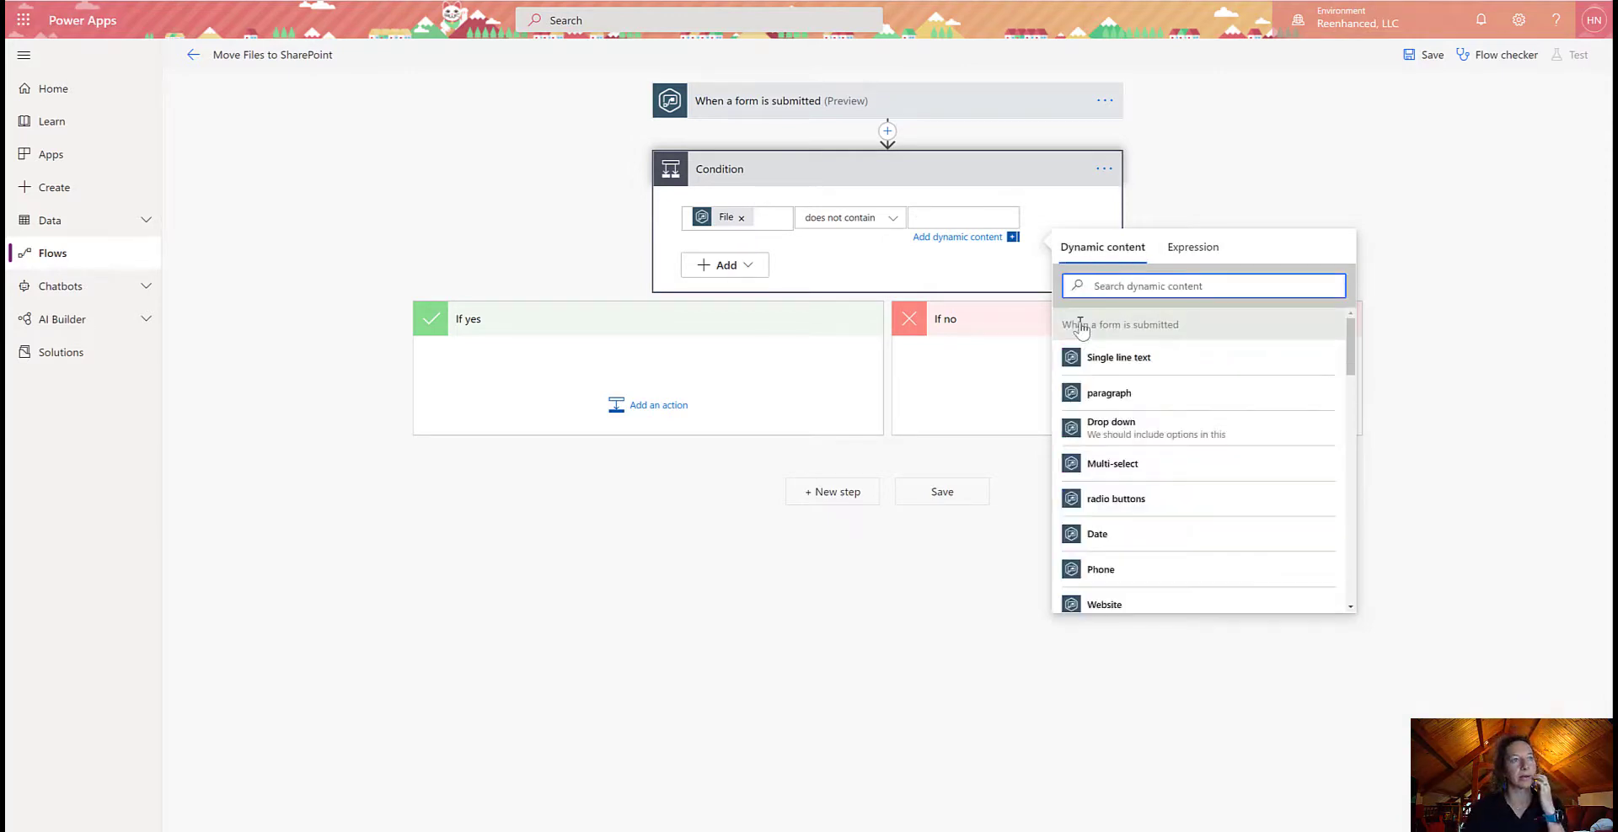
click(461, 252)
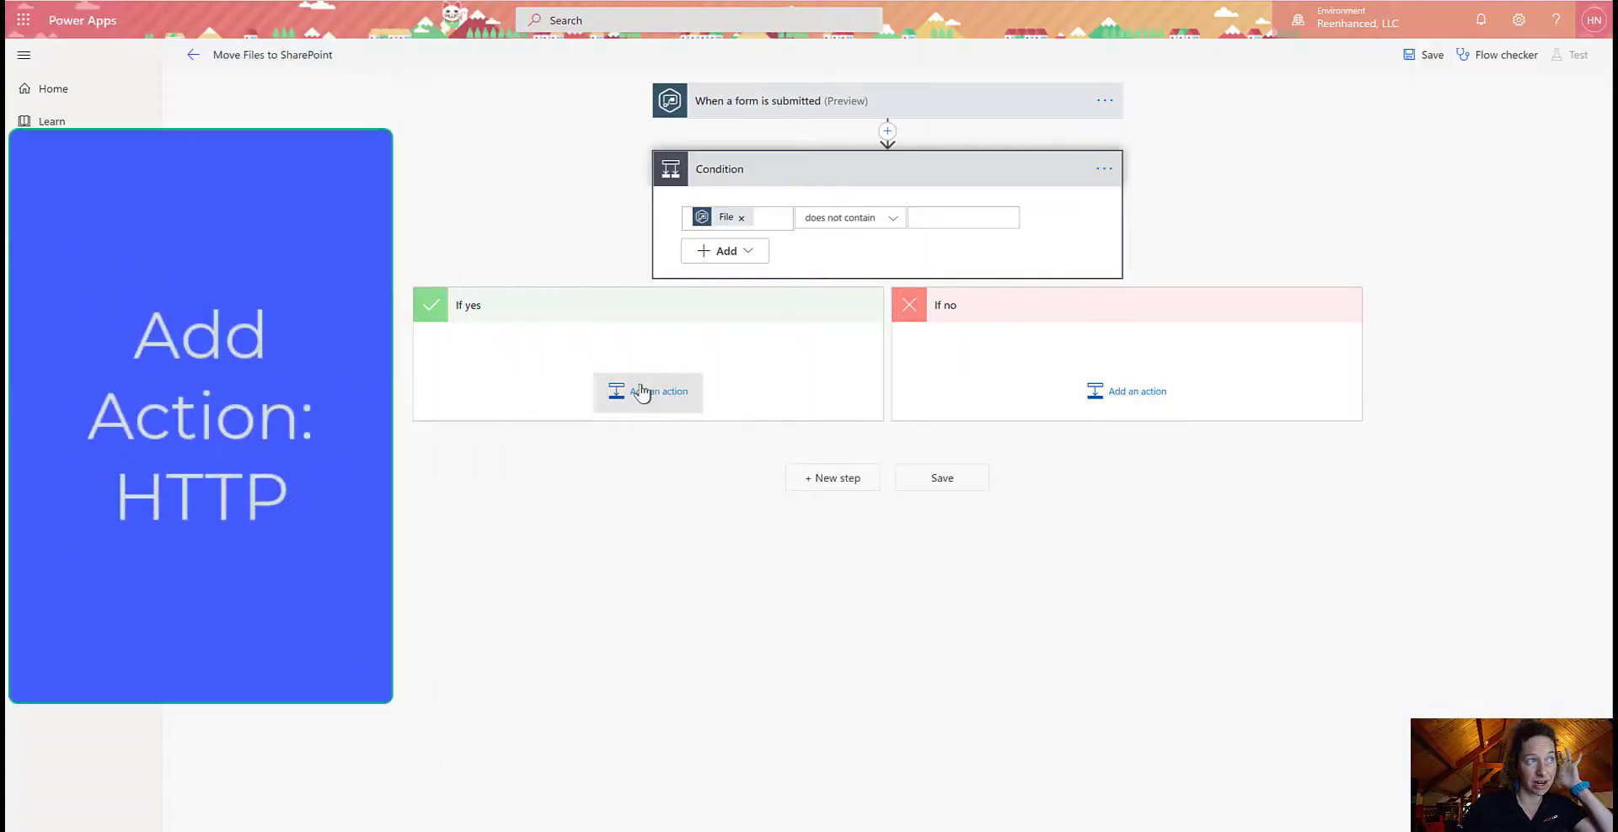
Add the built-in HTTP action to the If yes branch
click(642, 393)
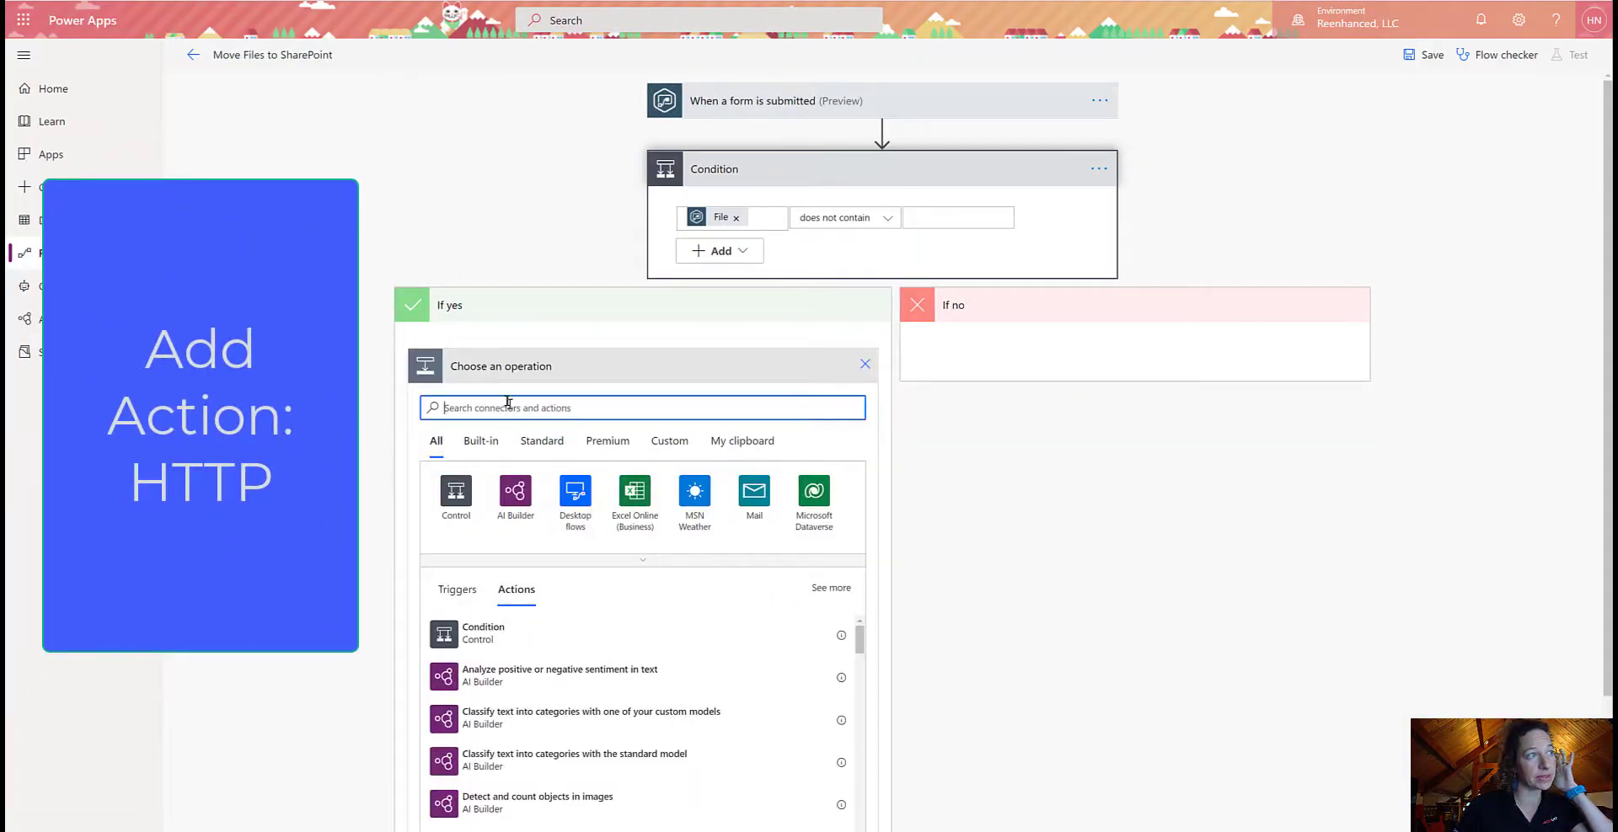
click(482, 444)
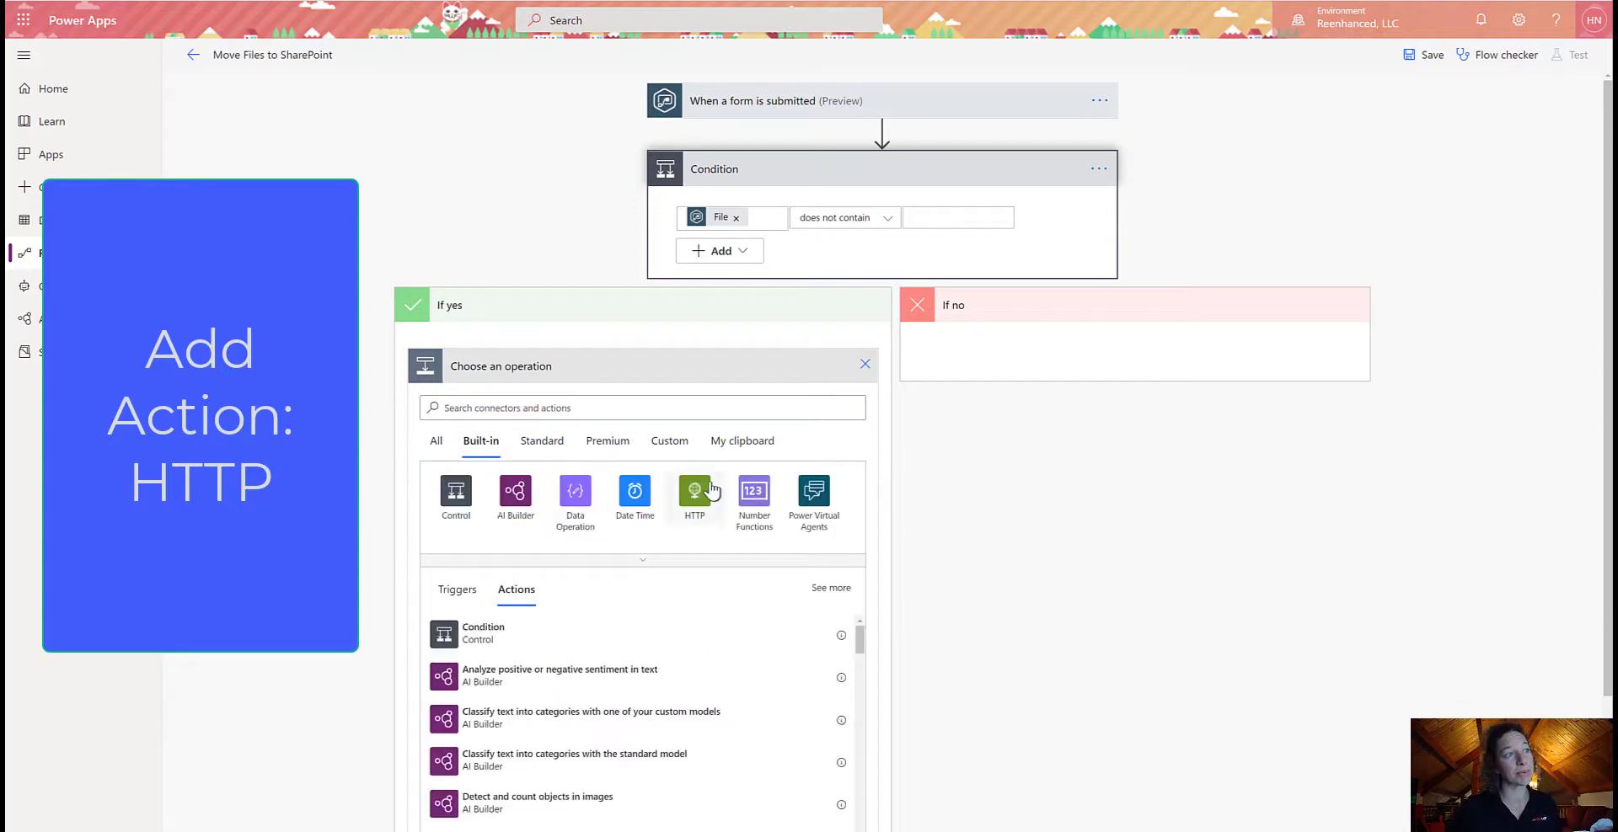
click(696, 510)
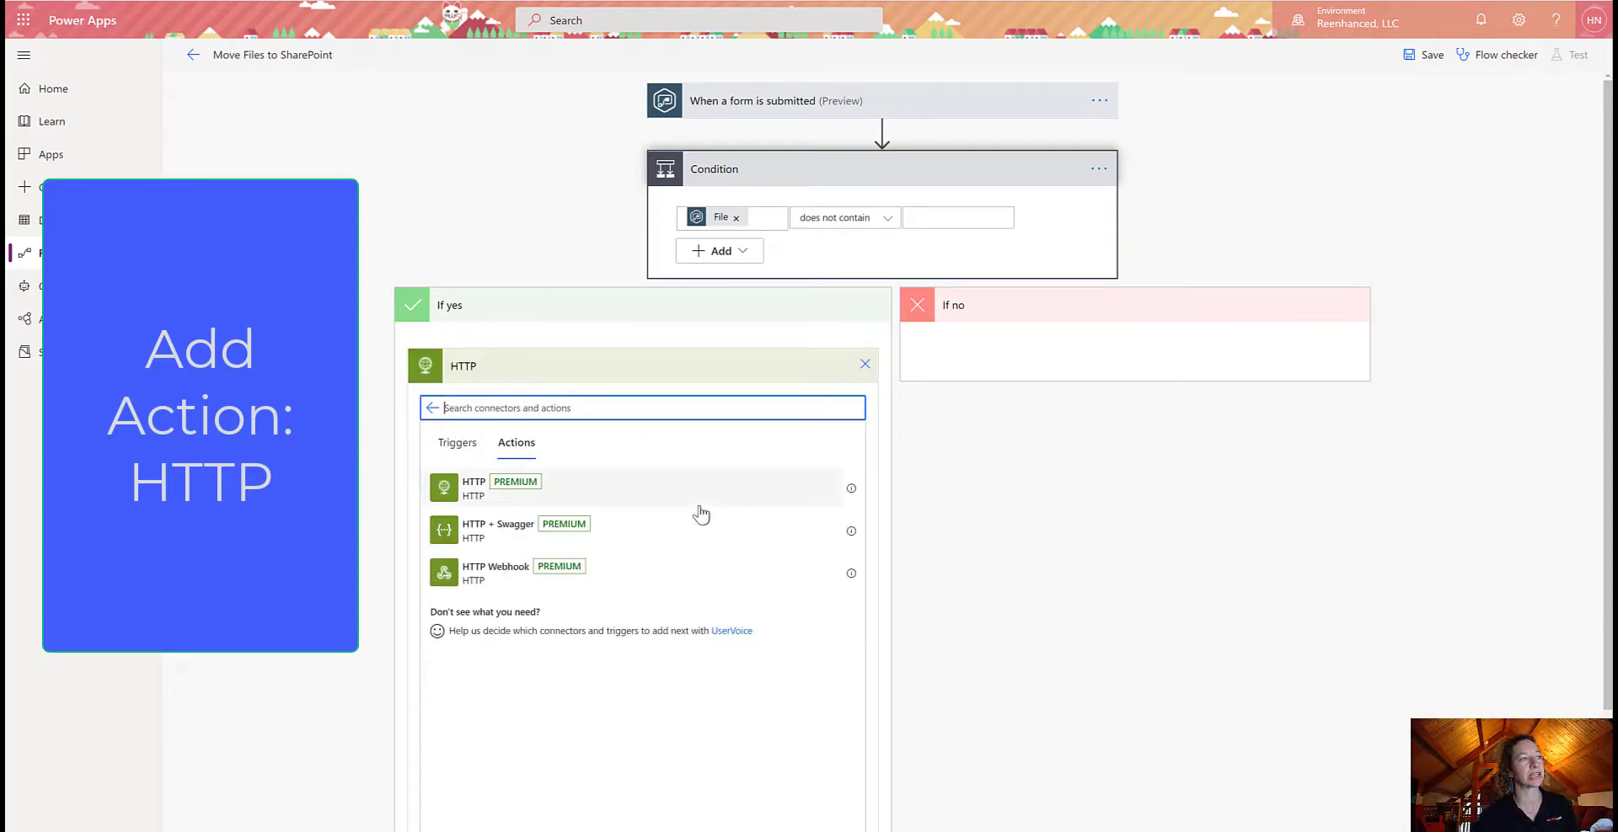
click(590, 499)
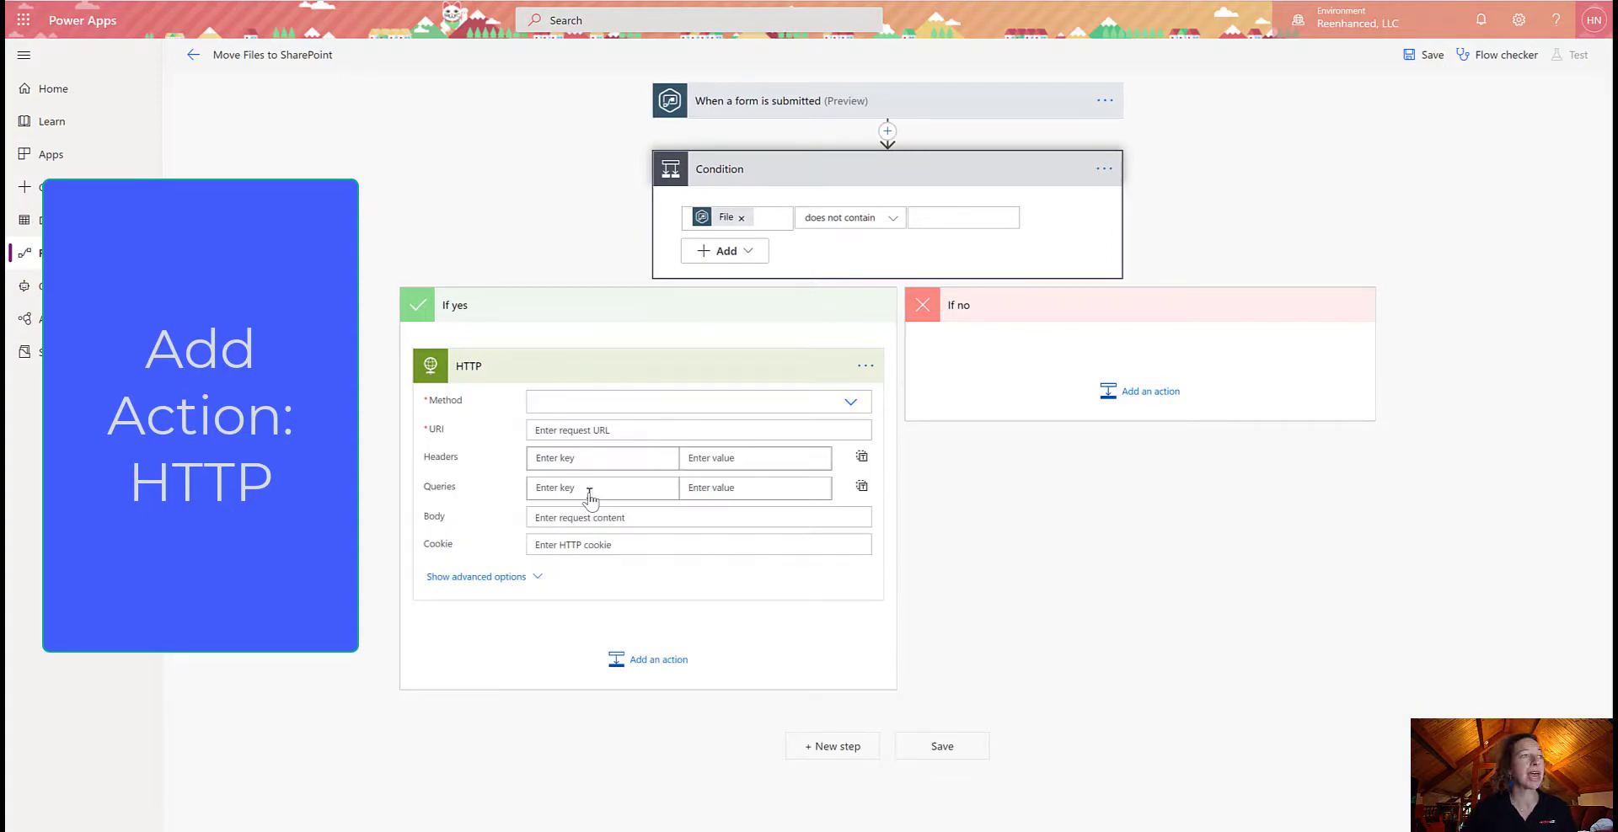
Set the HTTP method to GET with the form's File value as the URI
click(647, 399)
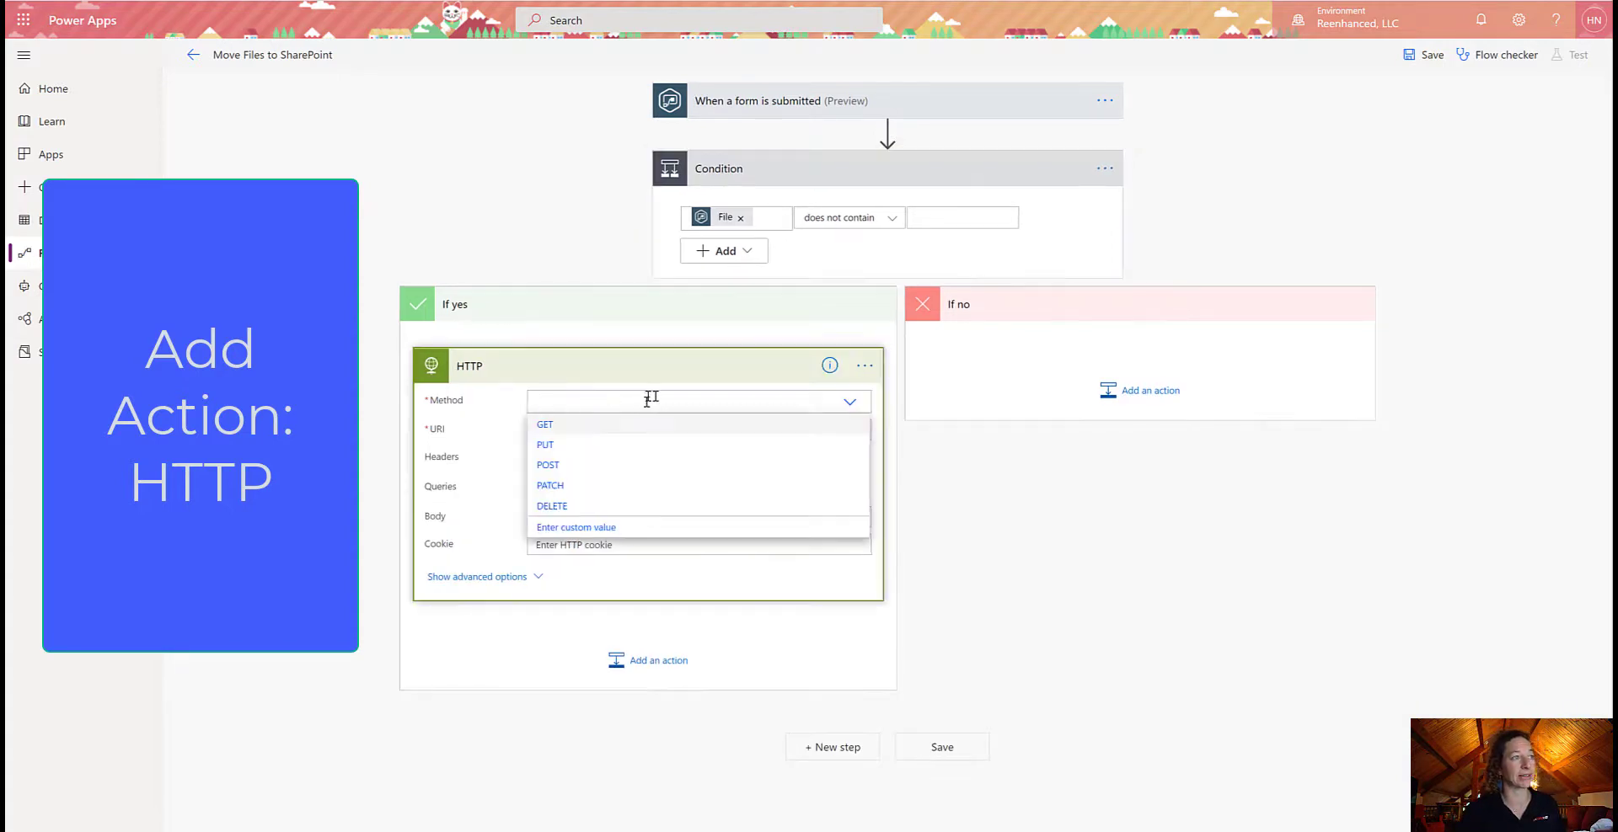
click(582, 427)
click(567, 432)
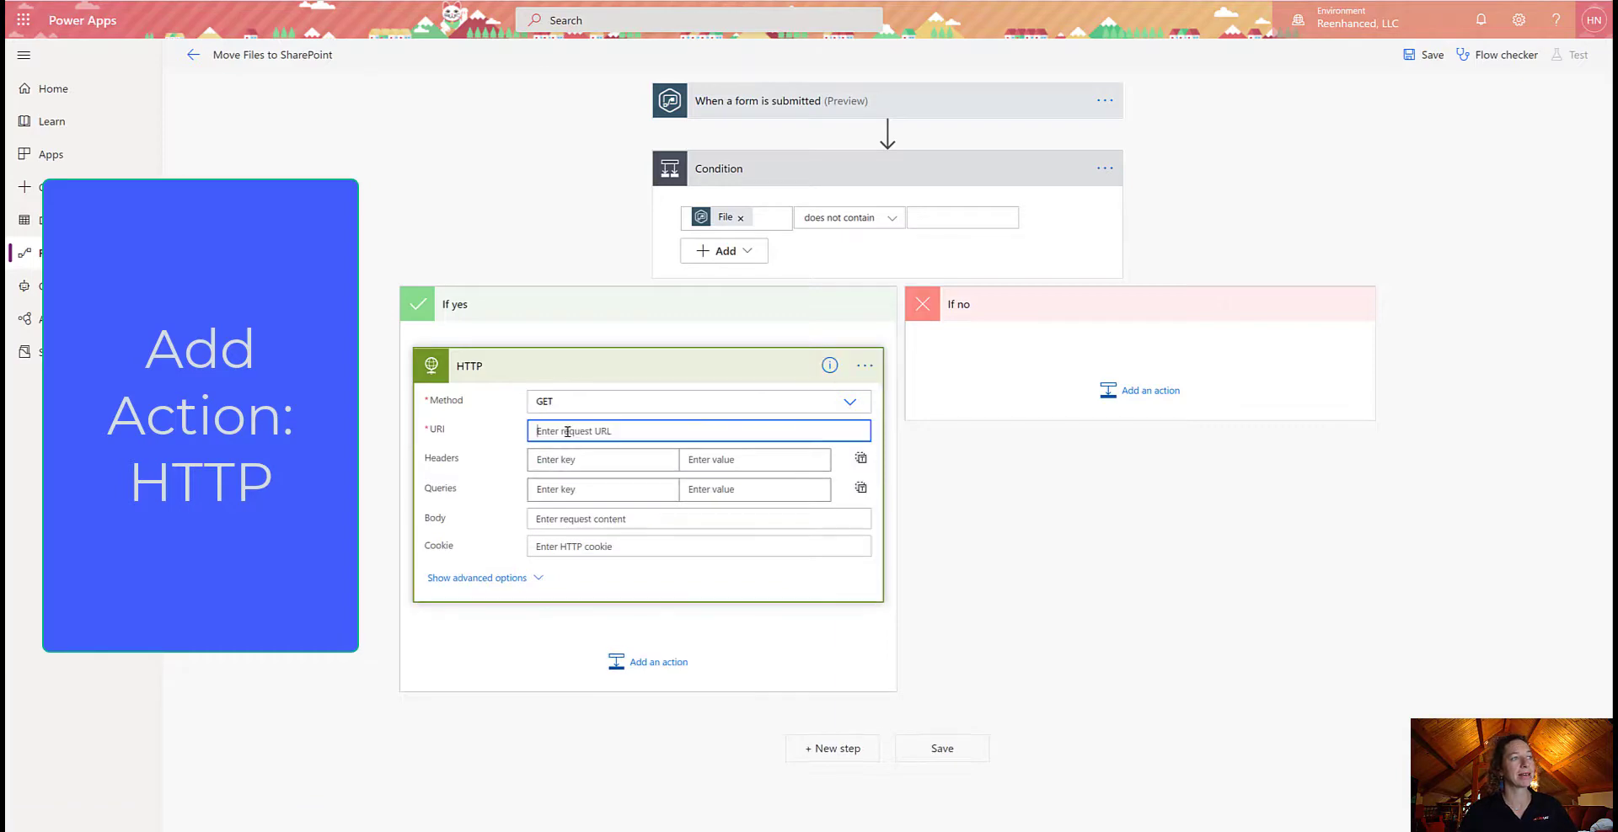
scroll(995, 742, down, 2)
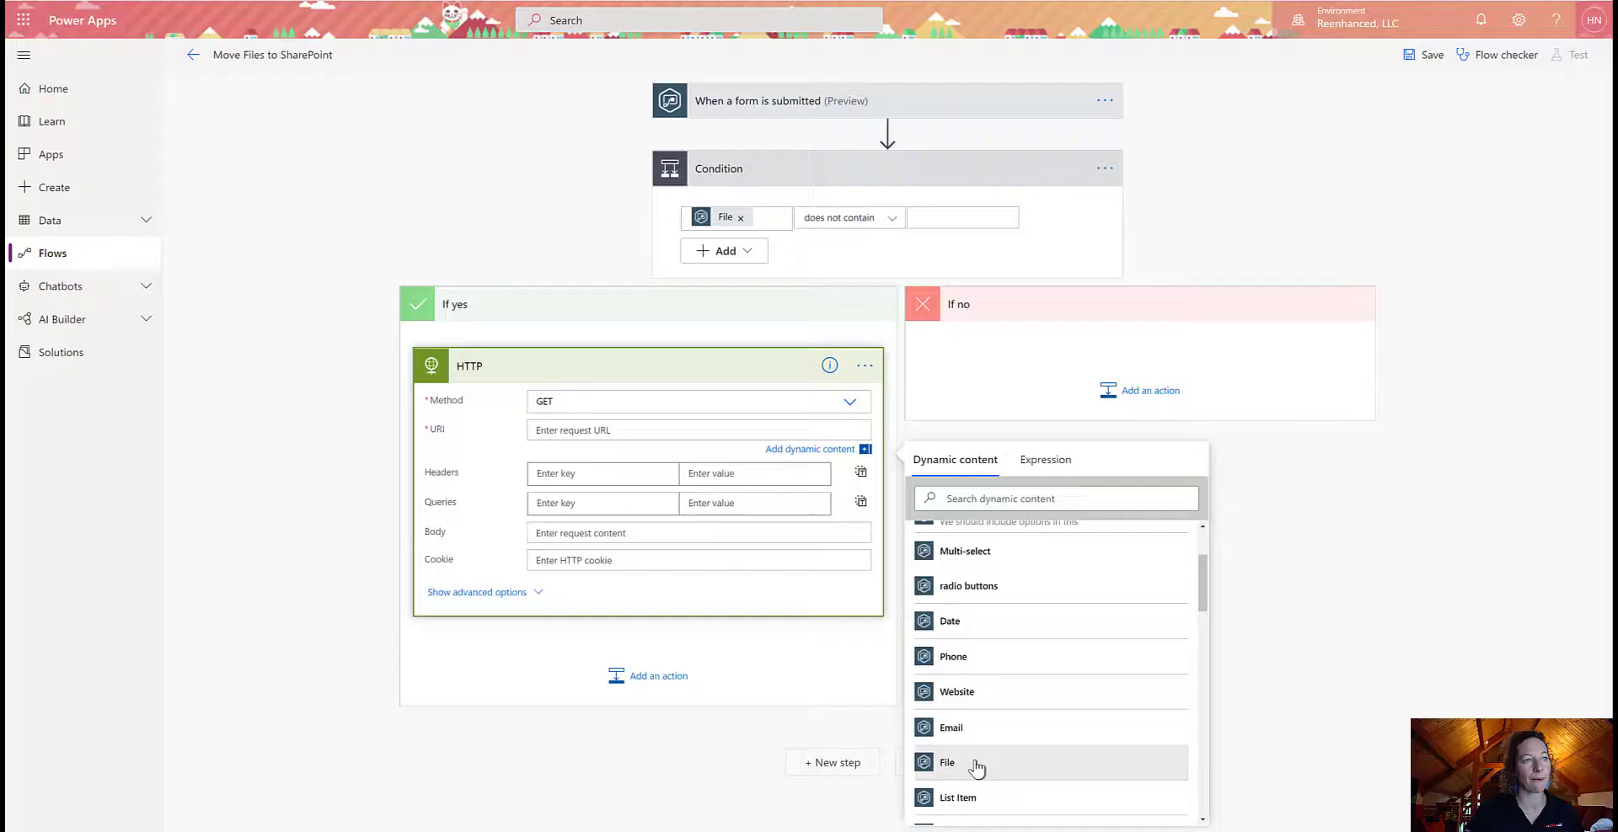
click(982, 766)
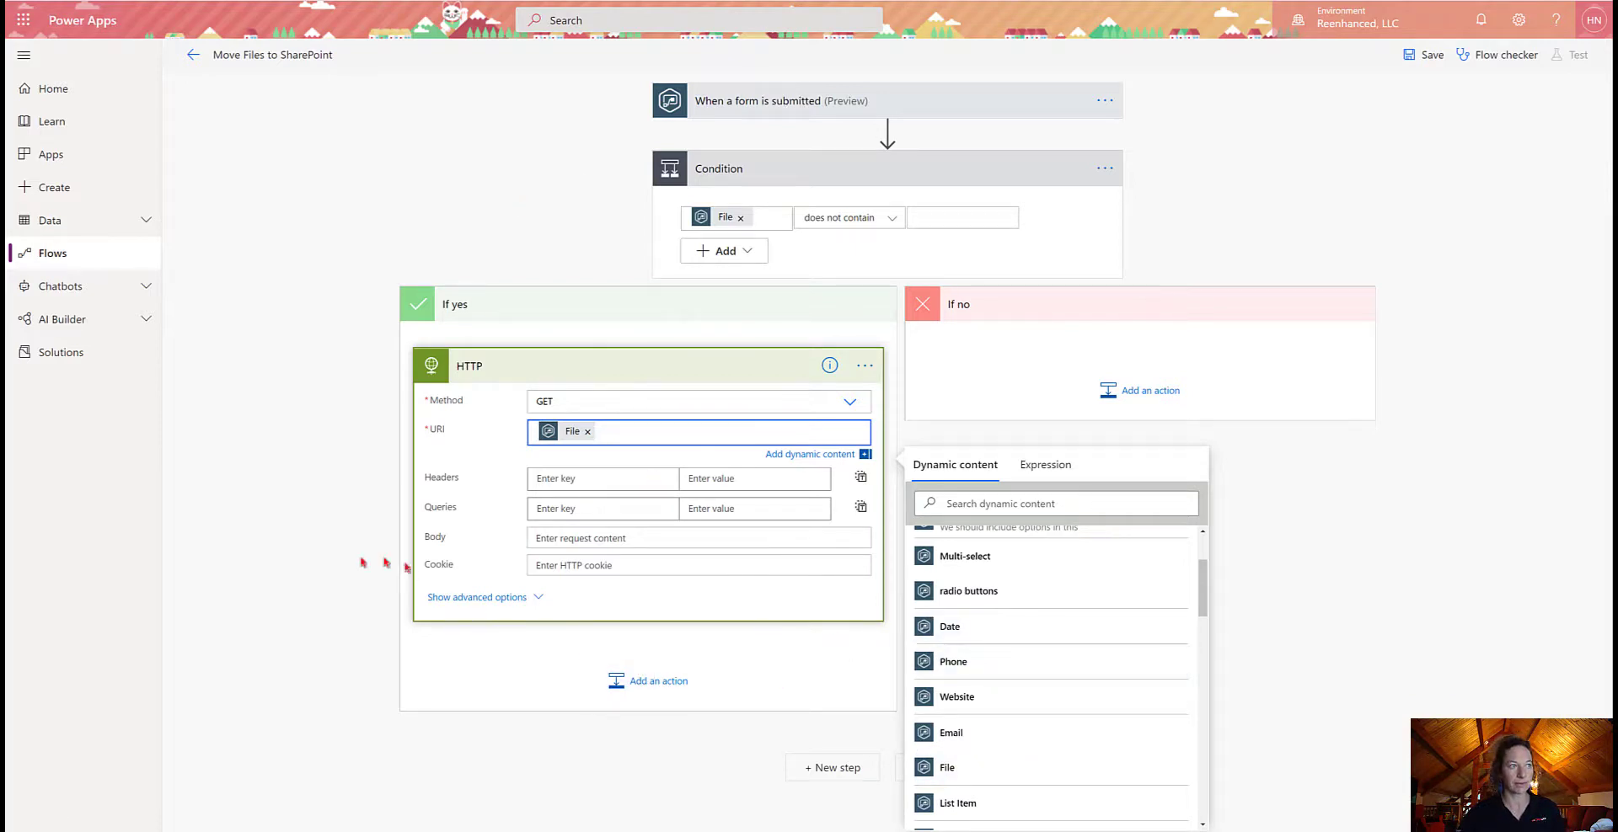
click(295, 544)
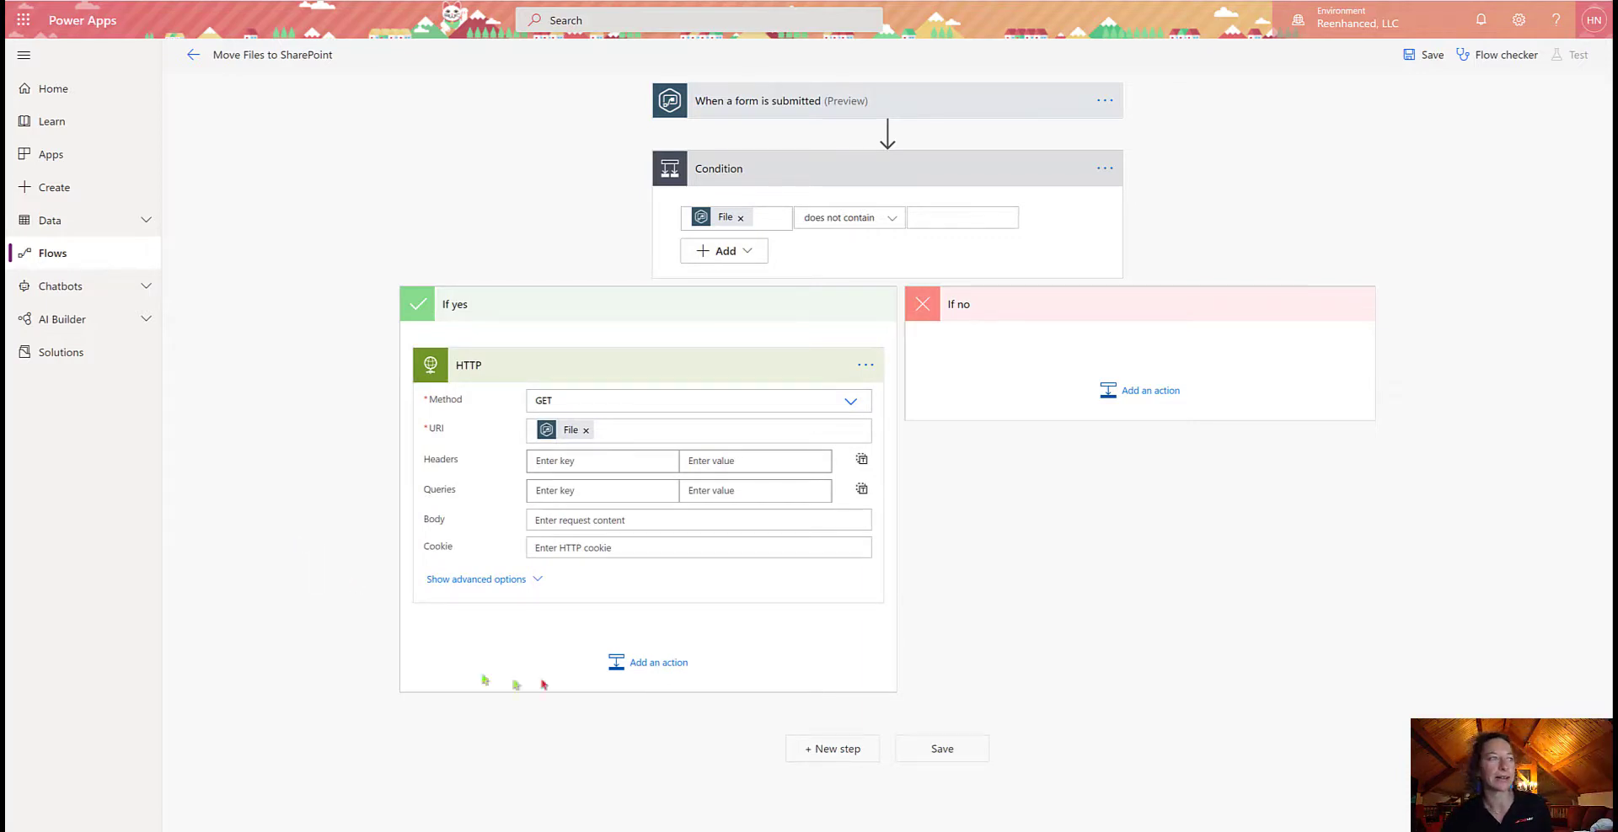
Add the SharePoint 'Create file' action after the HTTP step
click(667, 660)
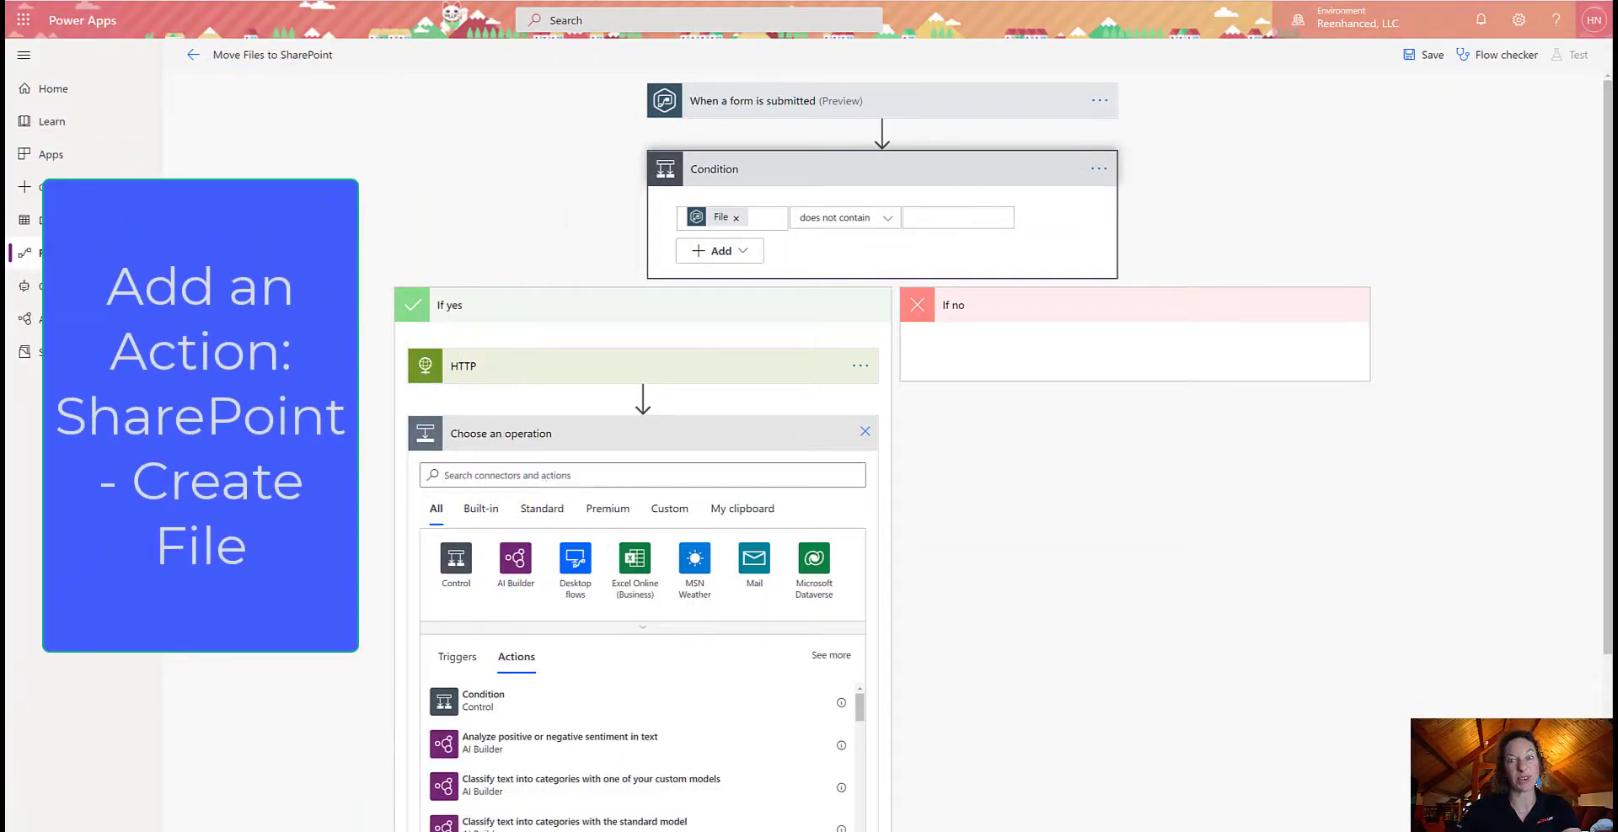
click(498, 473)
text(create file)
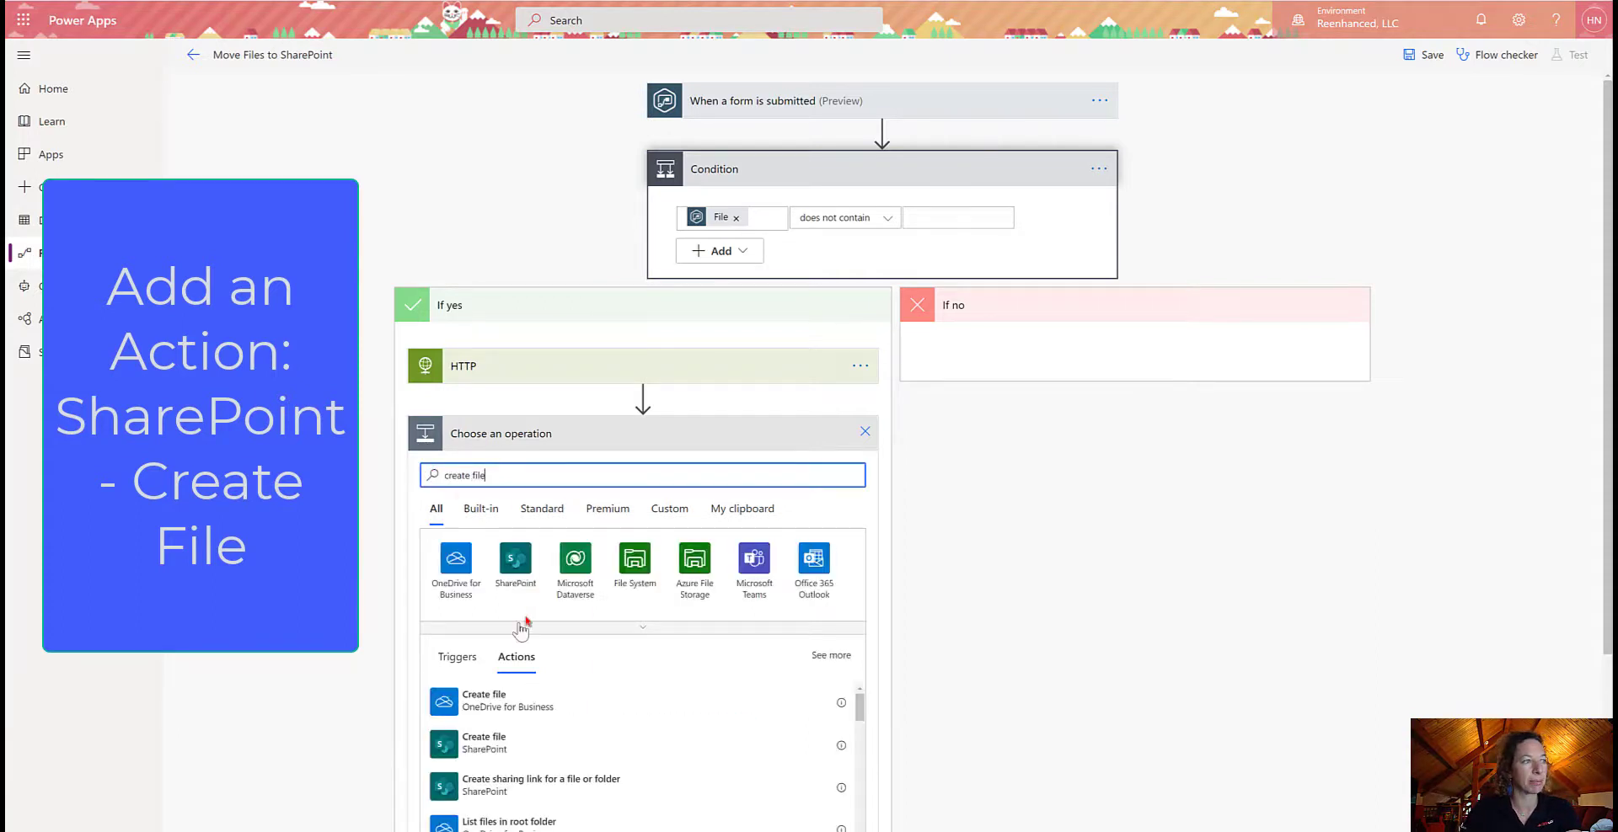
click(517, 563)
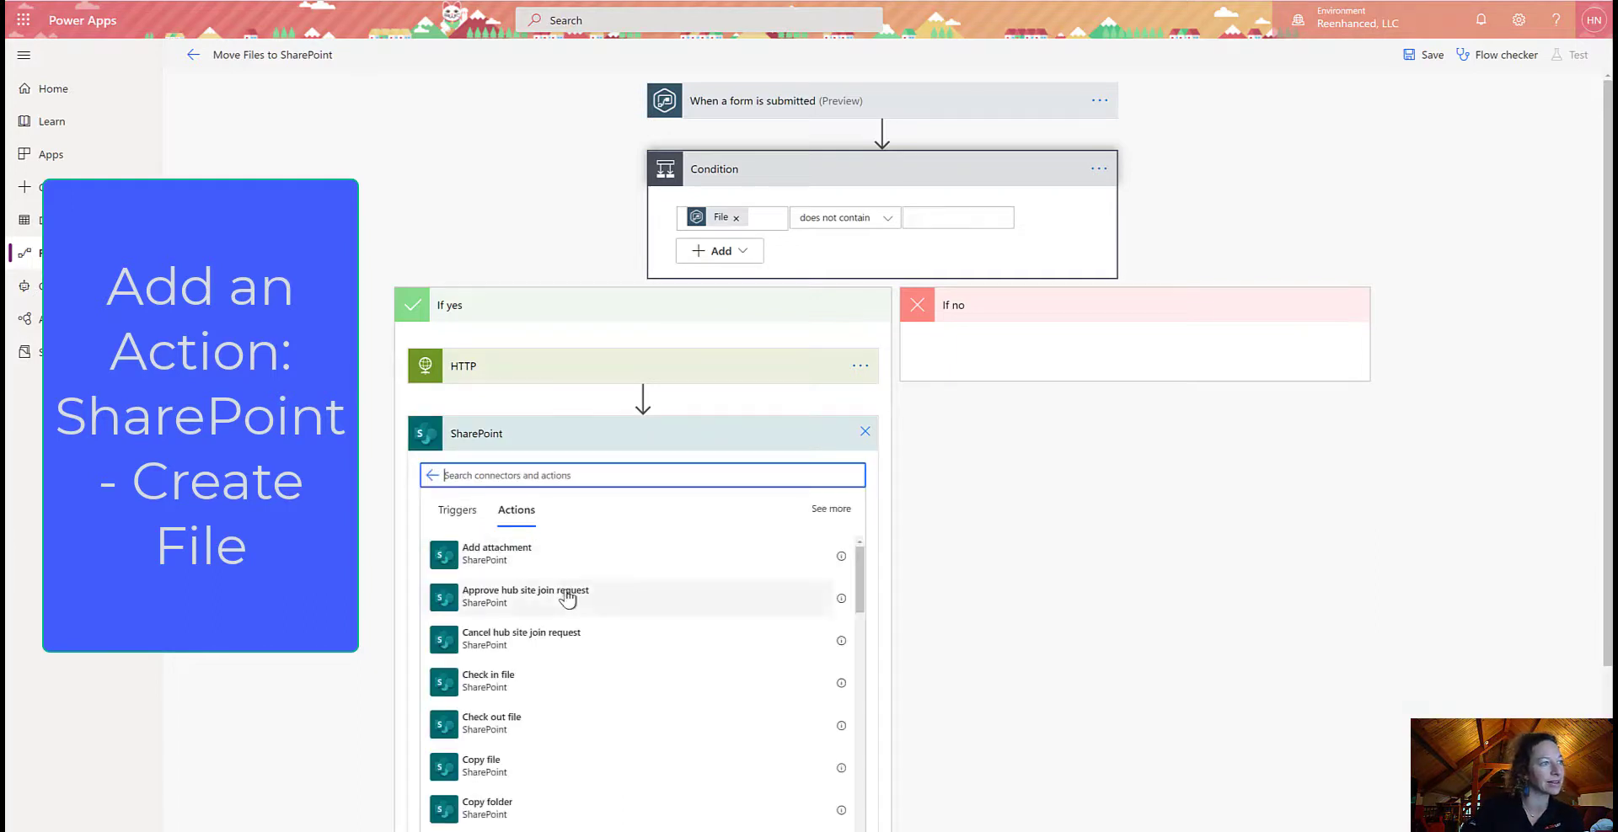
click(535, 467)
text(create file)
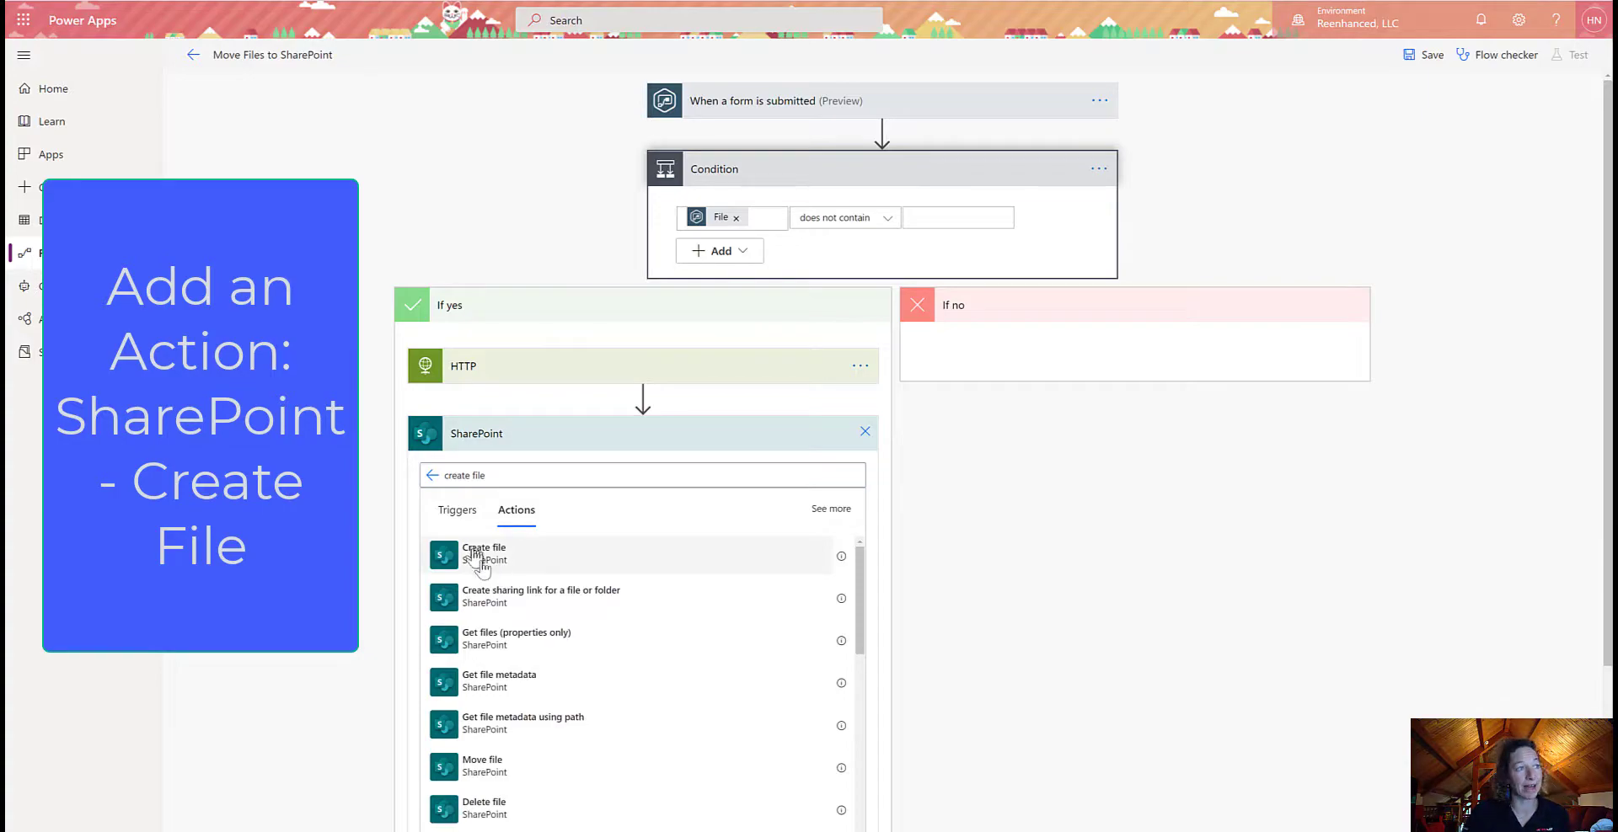
click(497, 563)
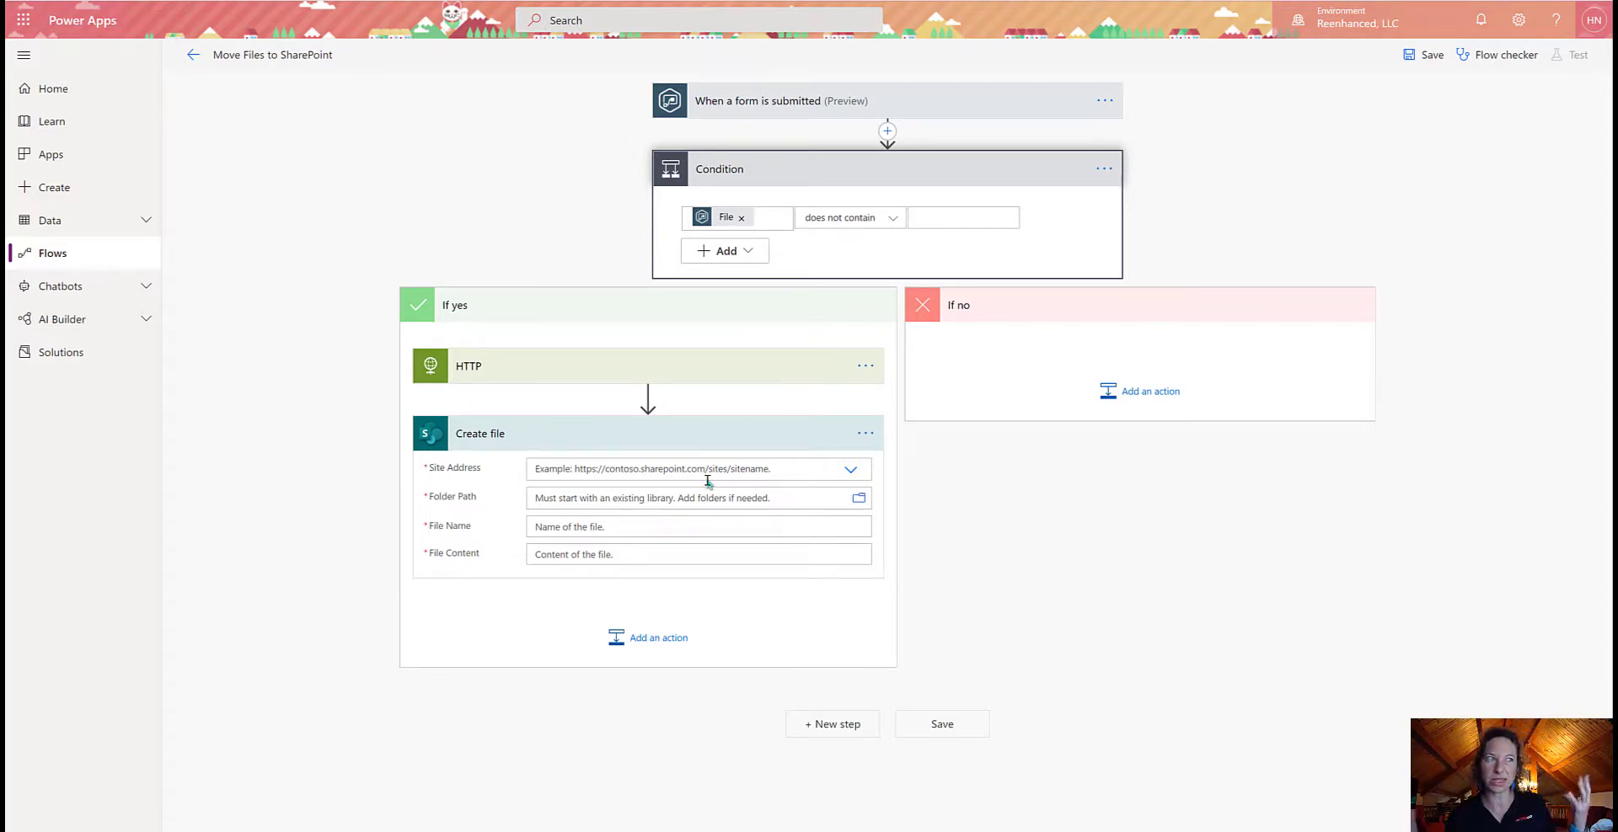
Point Create file at the Sales site and /Lists folder, leaving File Name empty for now
click(850, 469)
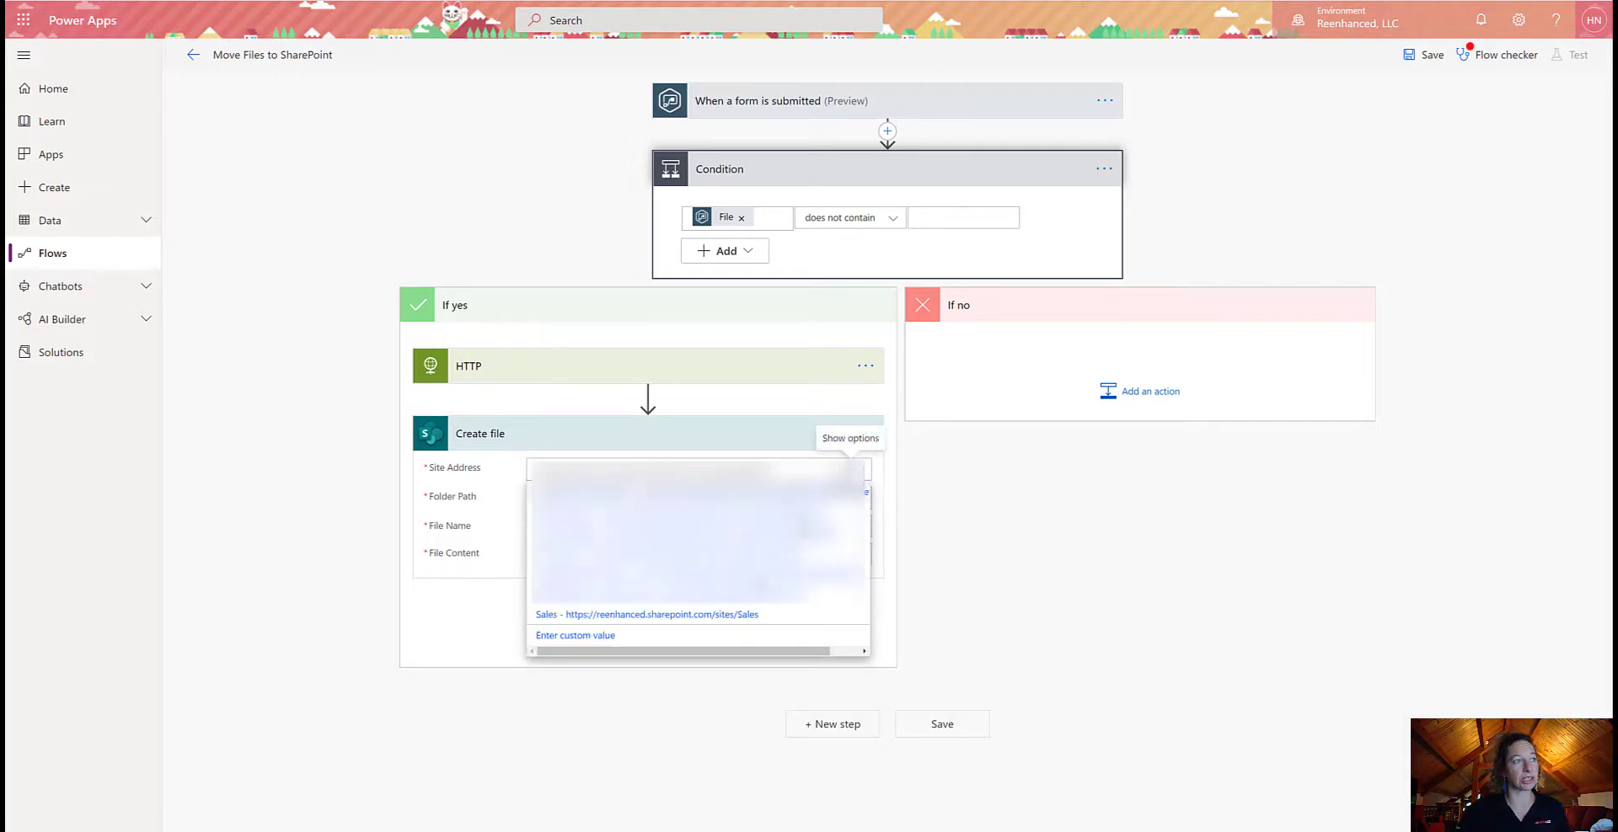
click(730, 615)
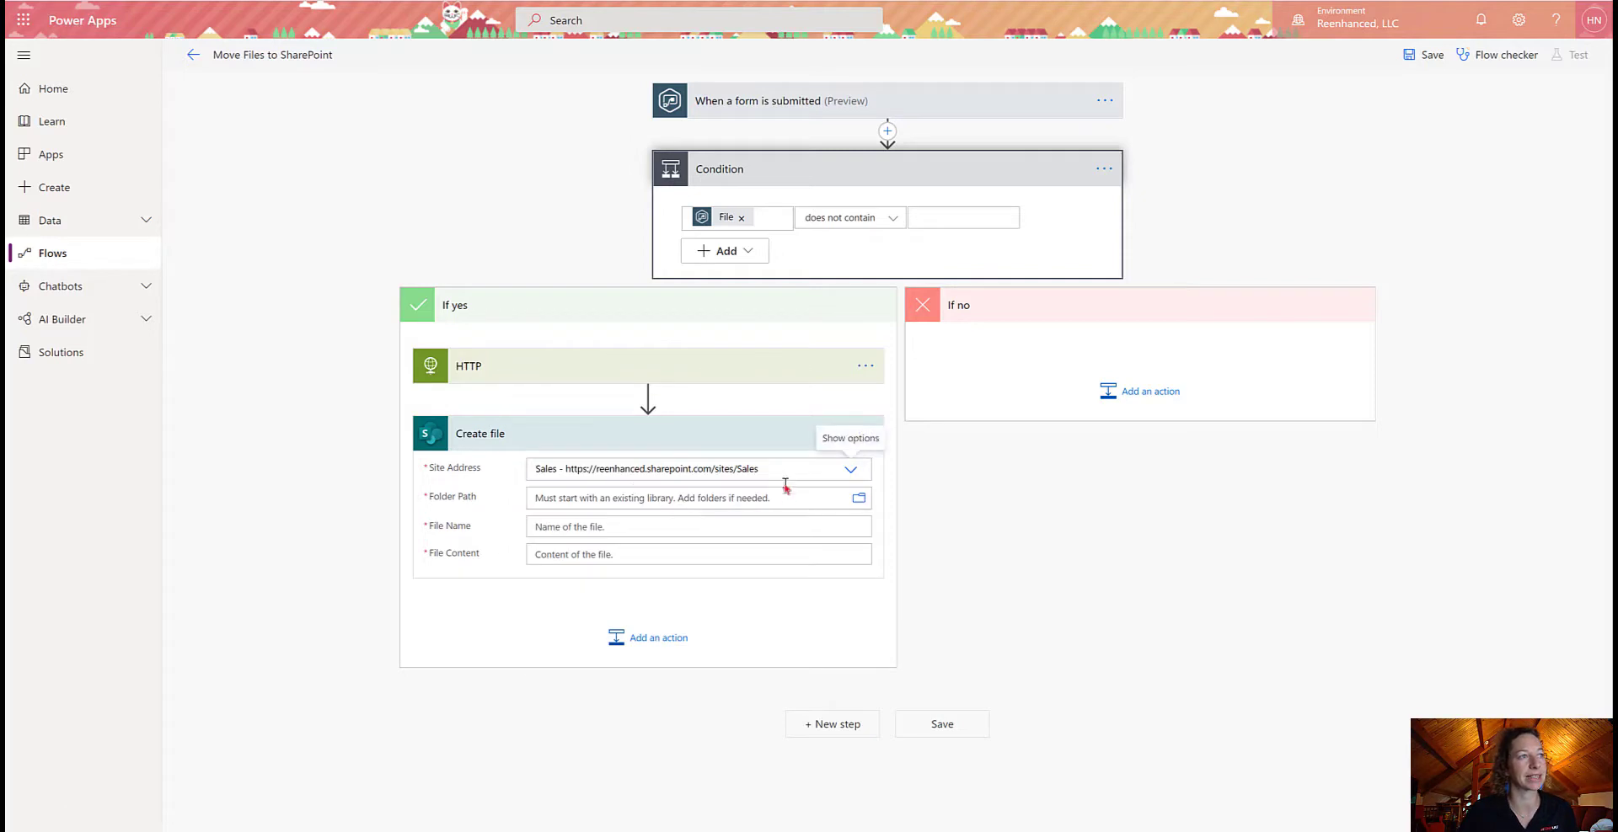
click(859, 499)
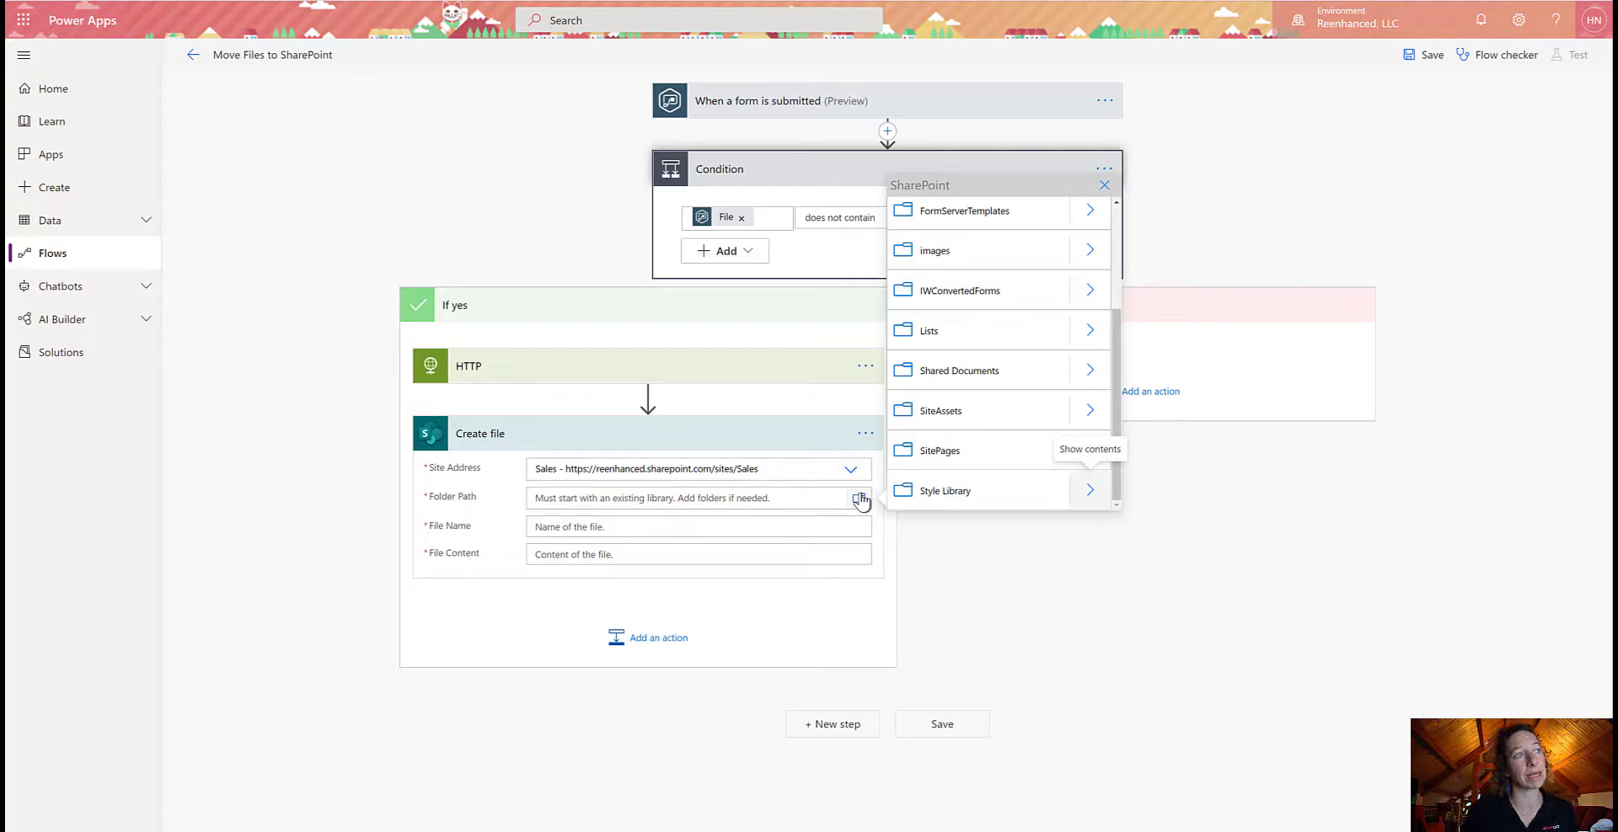
click(904, 337)
click(769, 495)
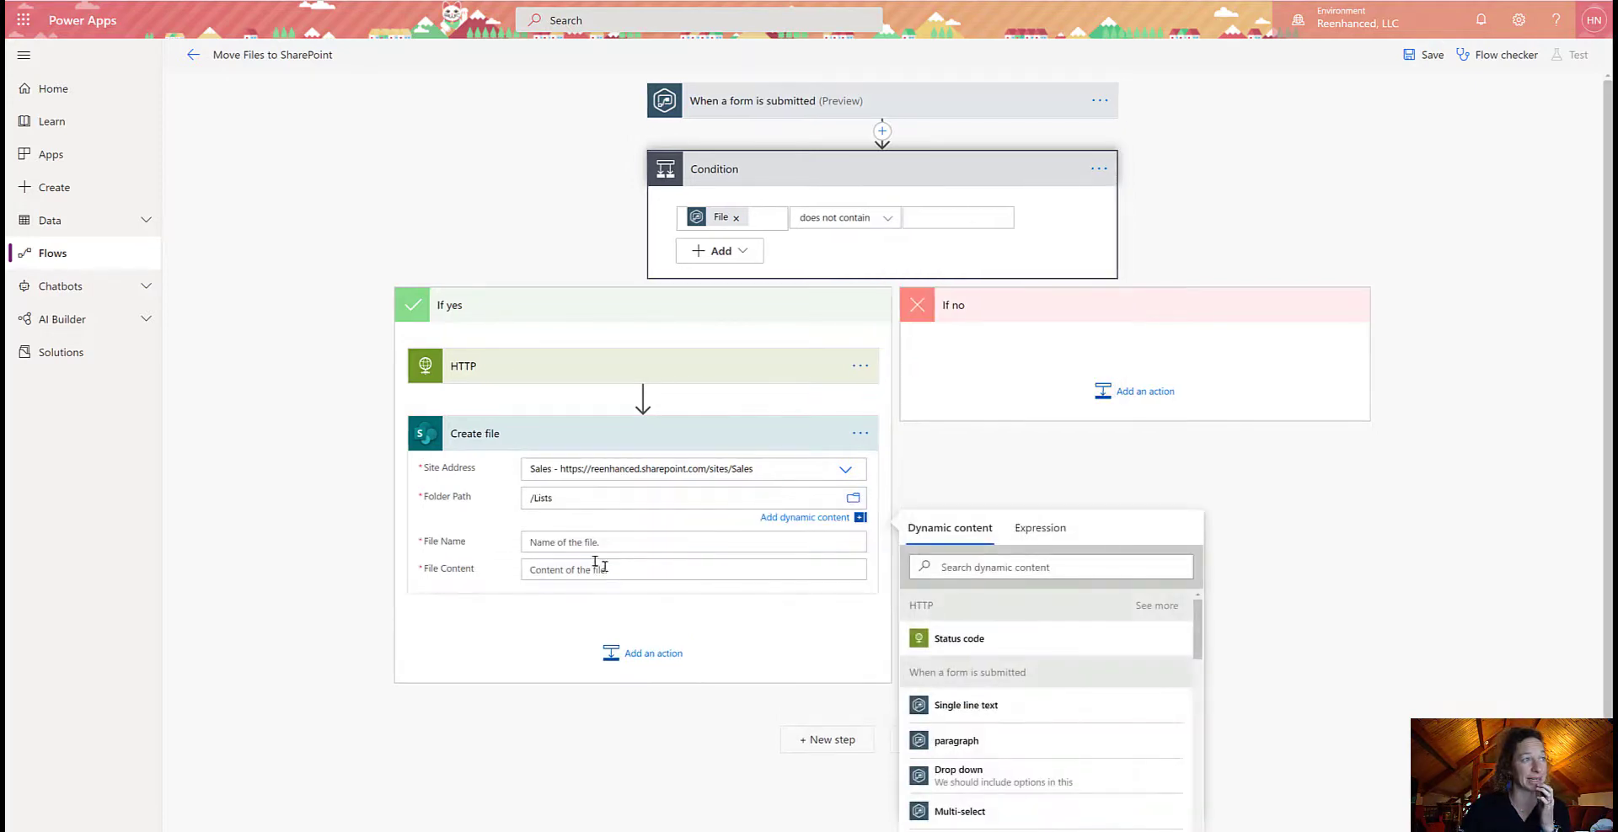
click(556, 543)
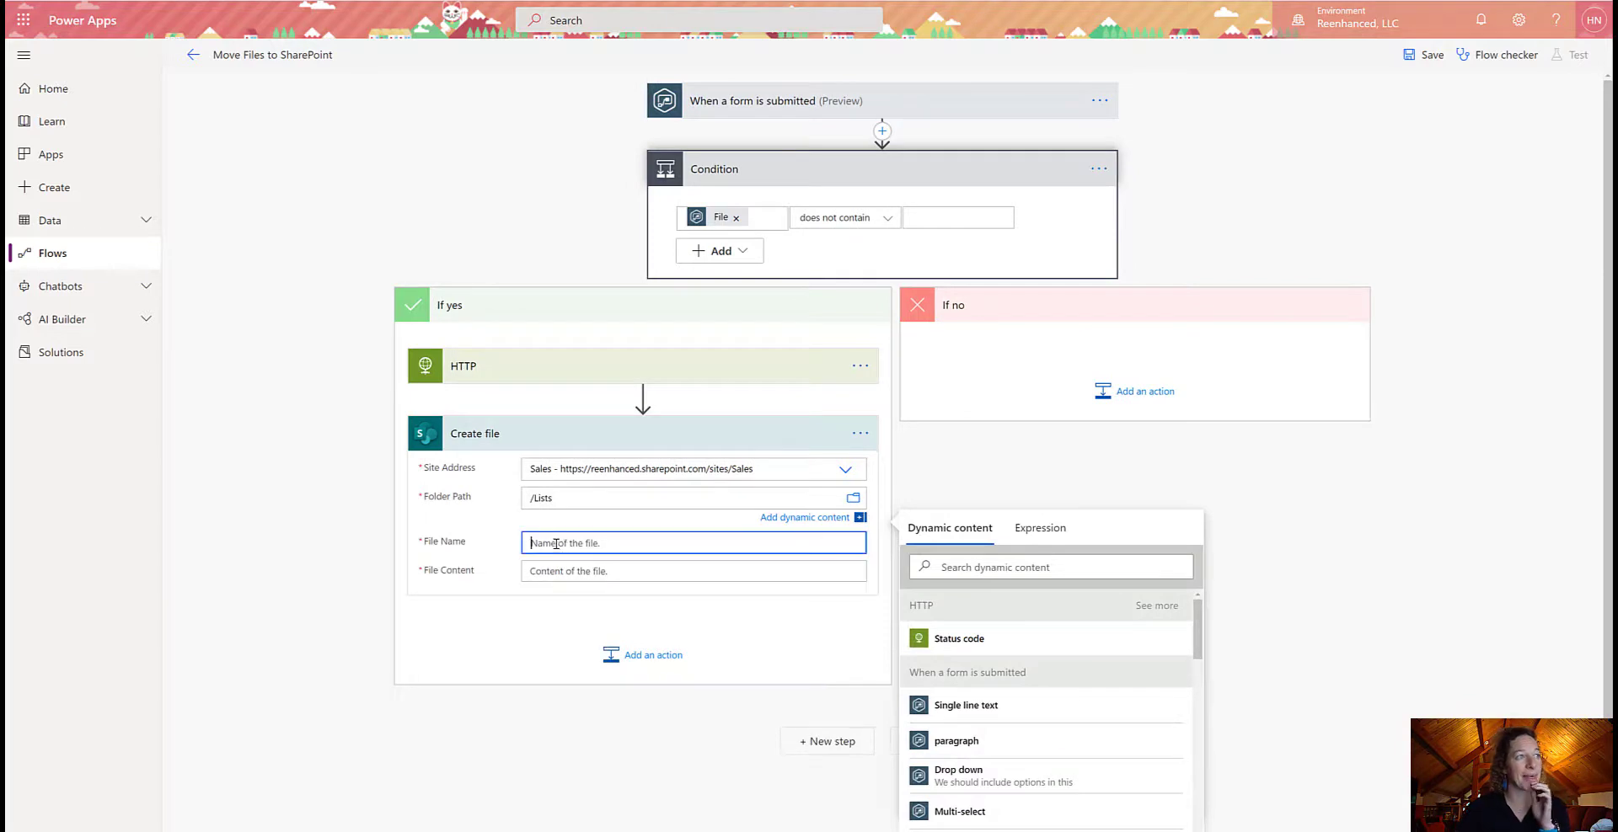
click(273, 503)
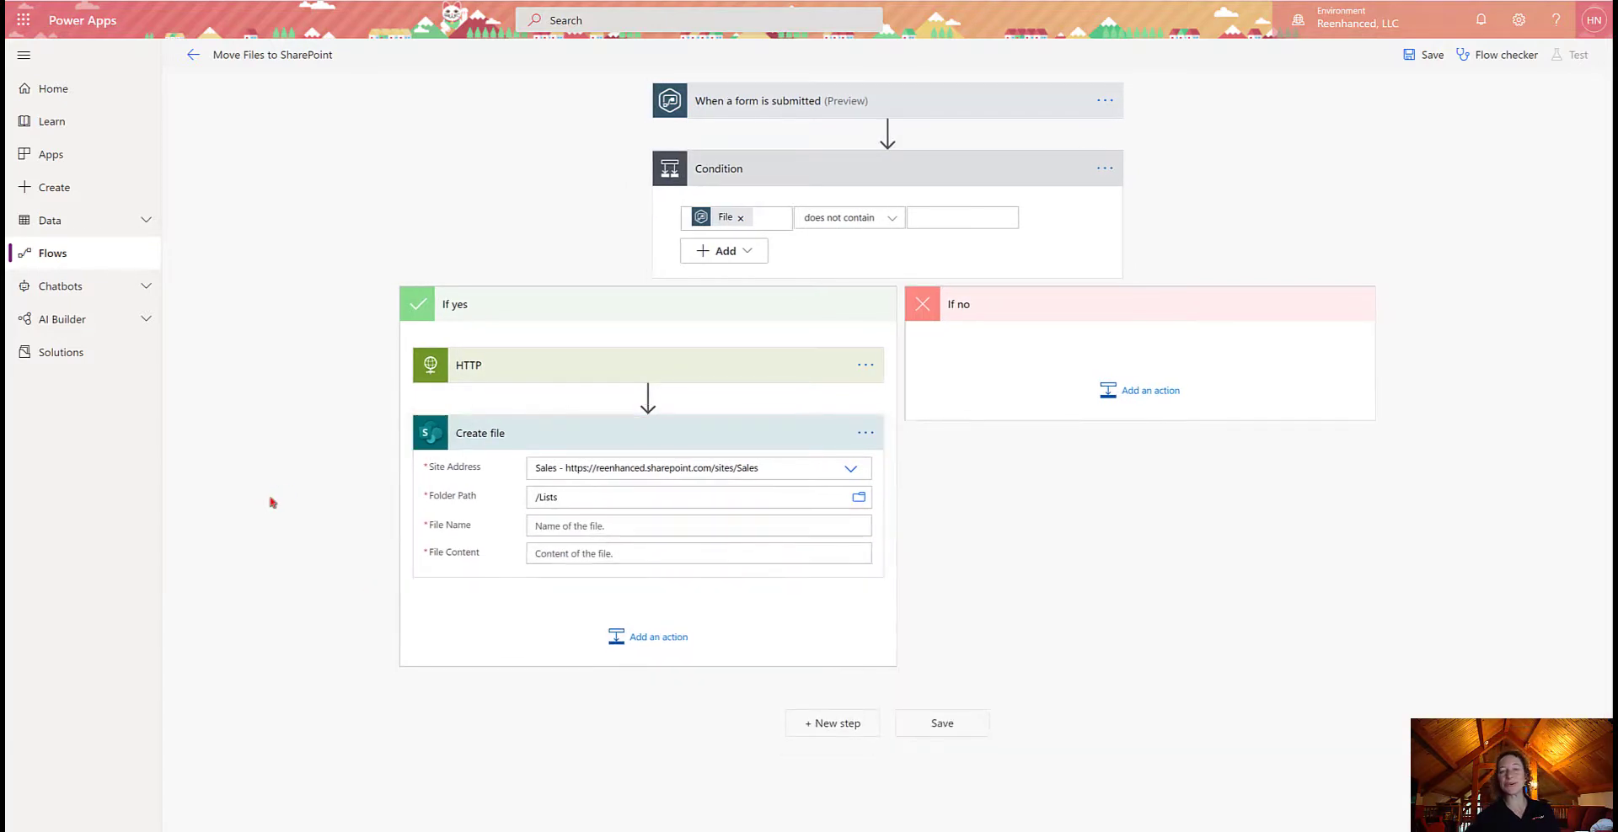
click(590, 526)
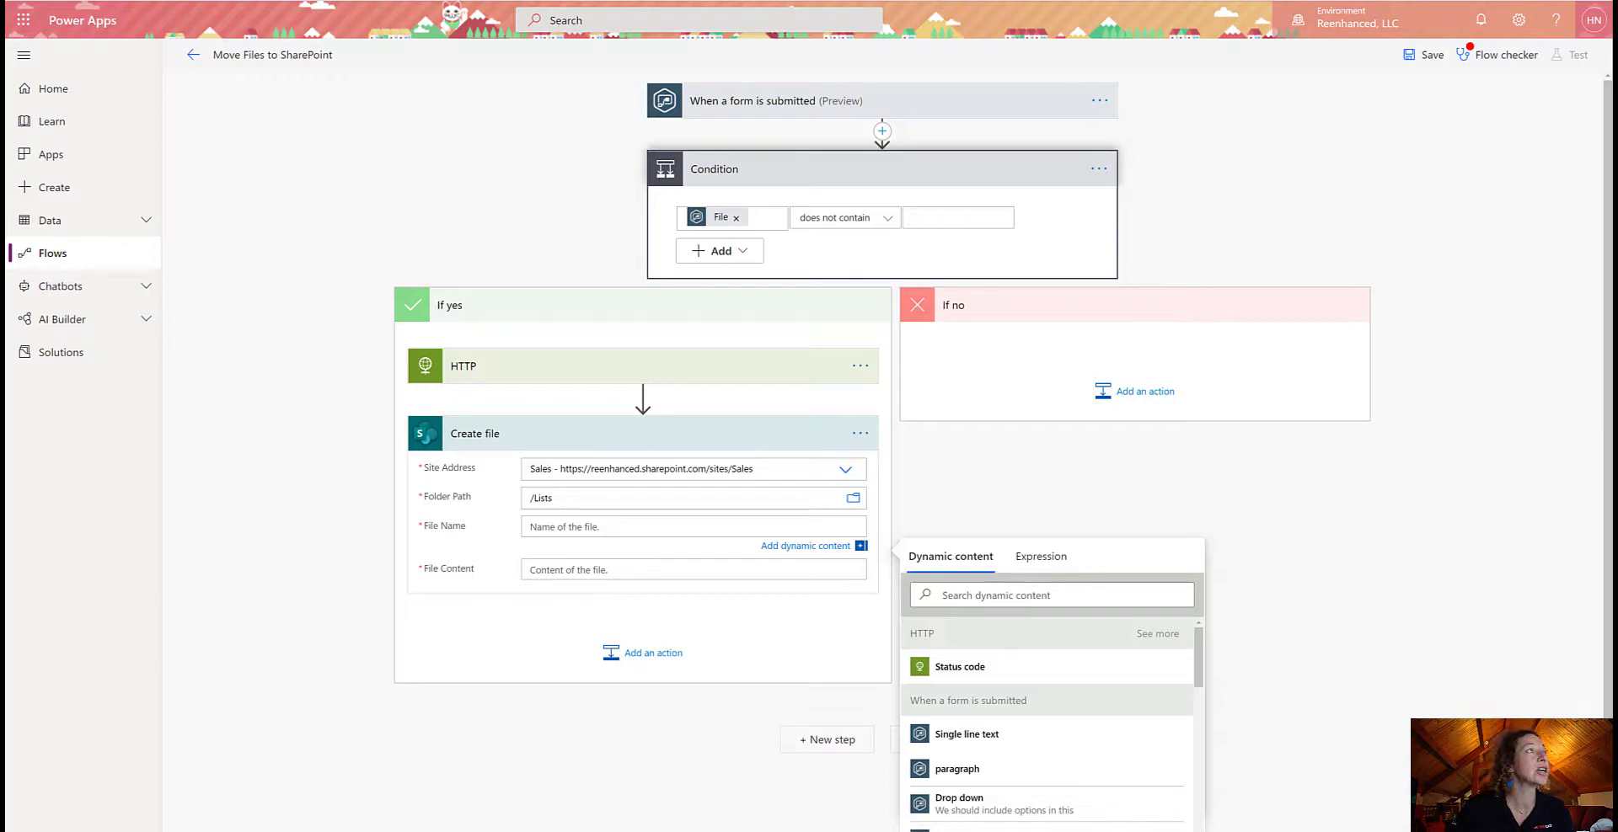
key(ctrl+Tab)
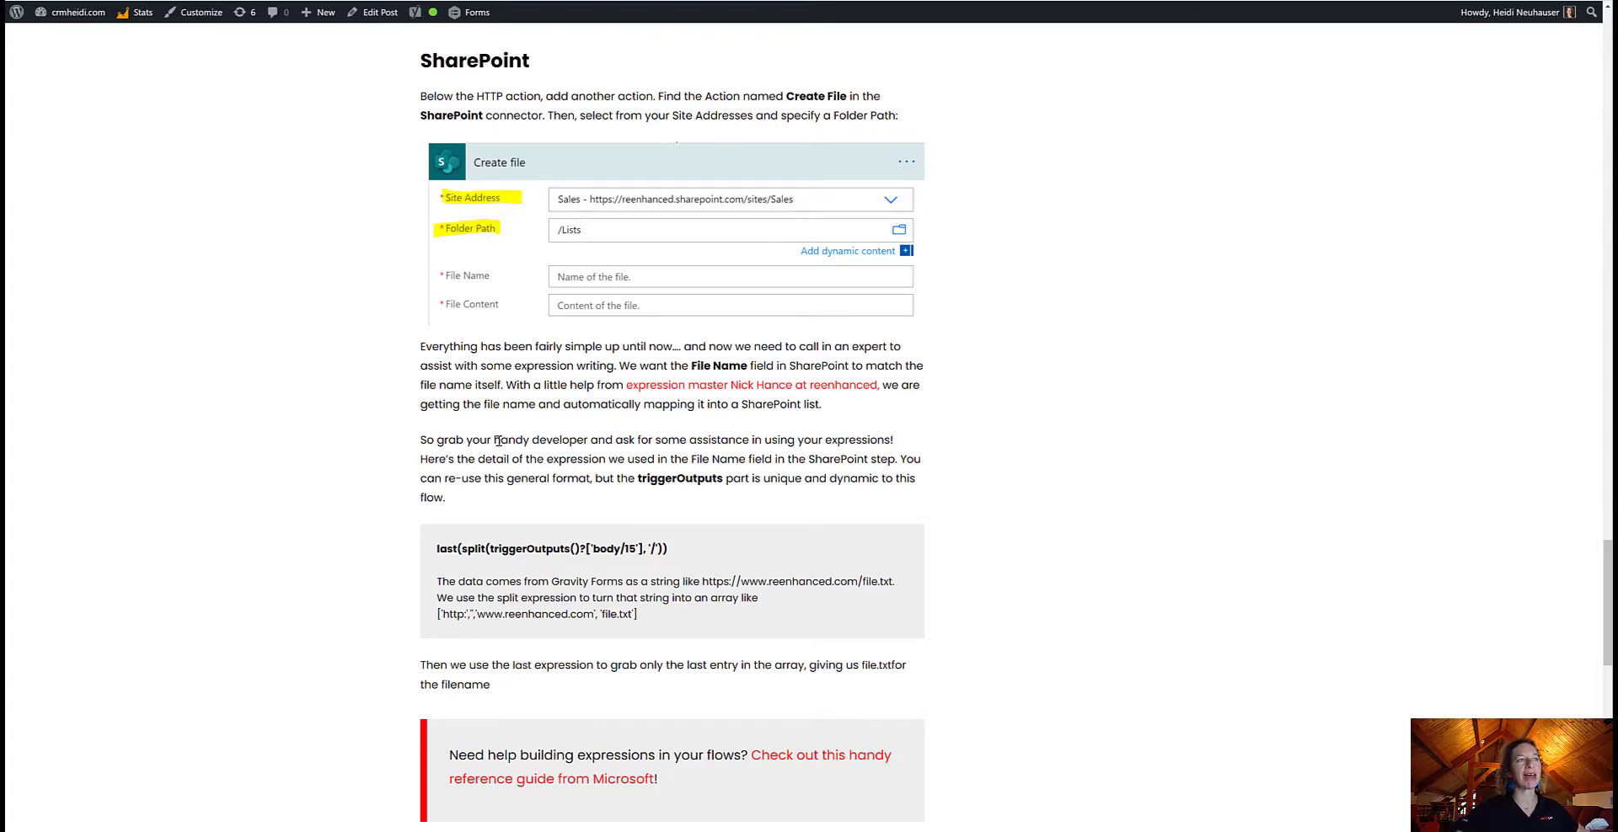
Review the post's File Name expression and sample file URL, then scroll to the example Create file action
scroll(699, 423, down, 1)
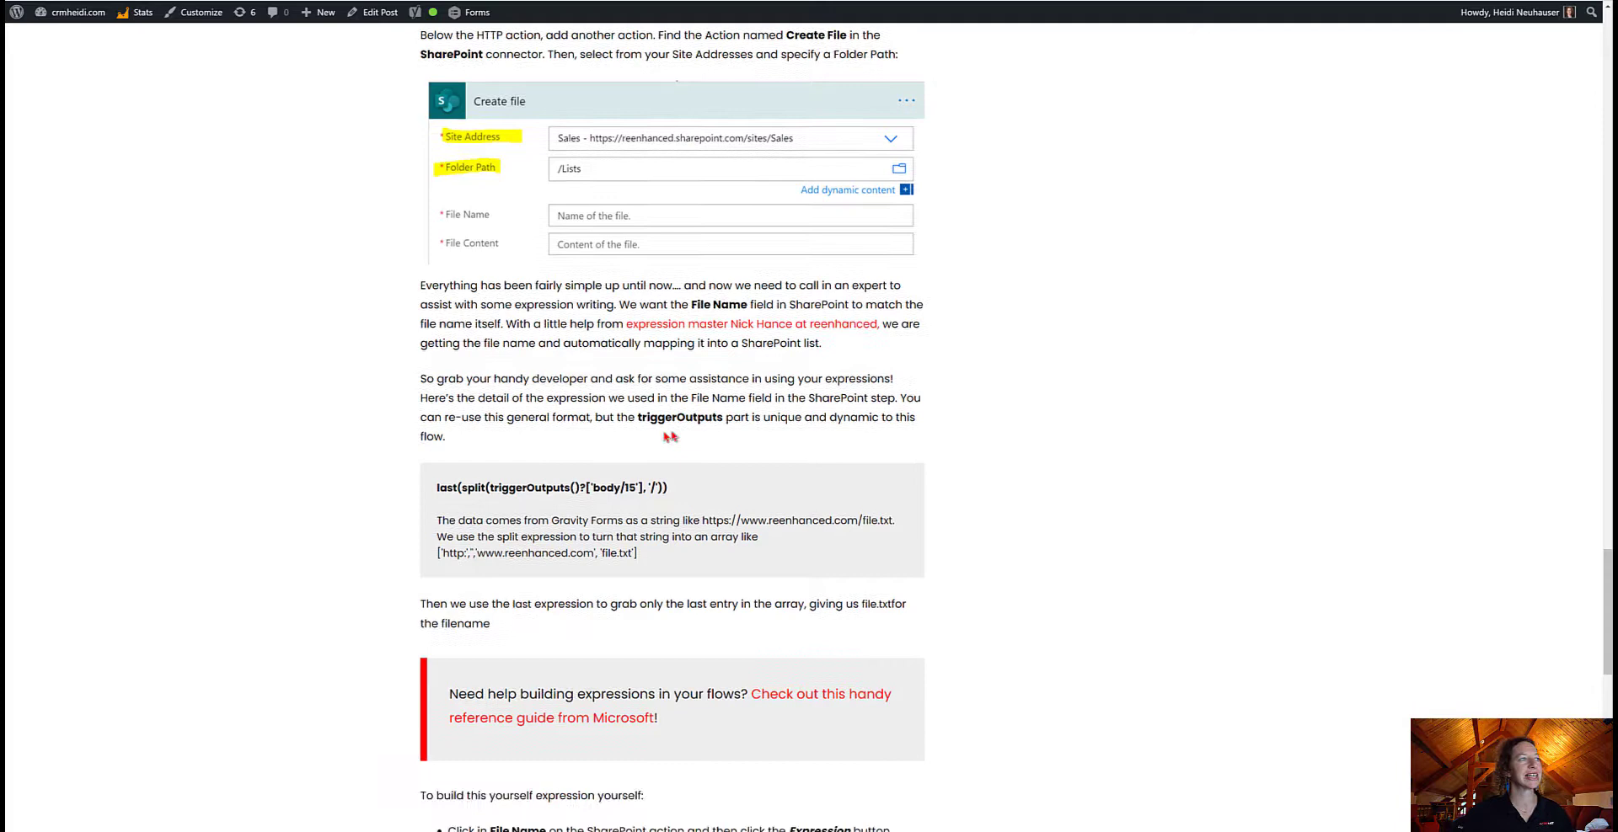
scroll(498, 381, down, 1)
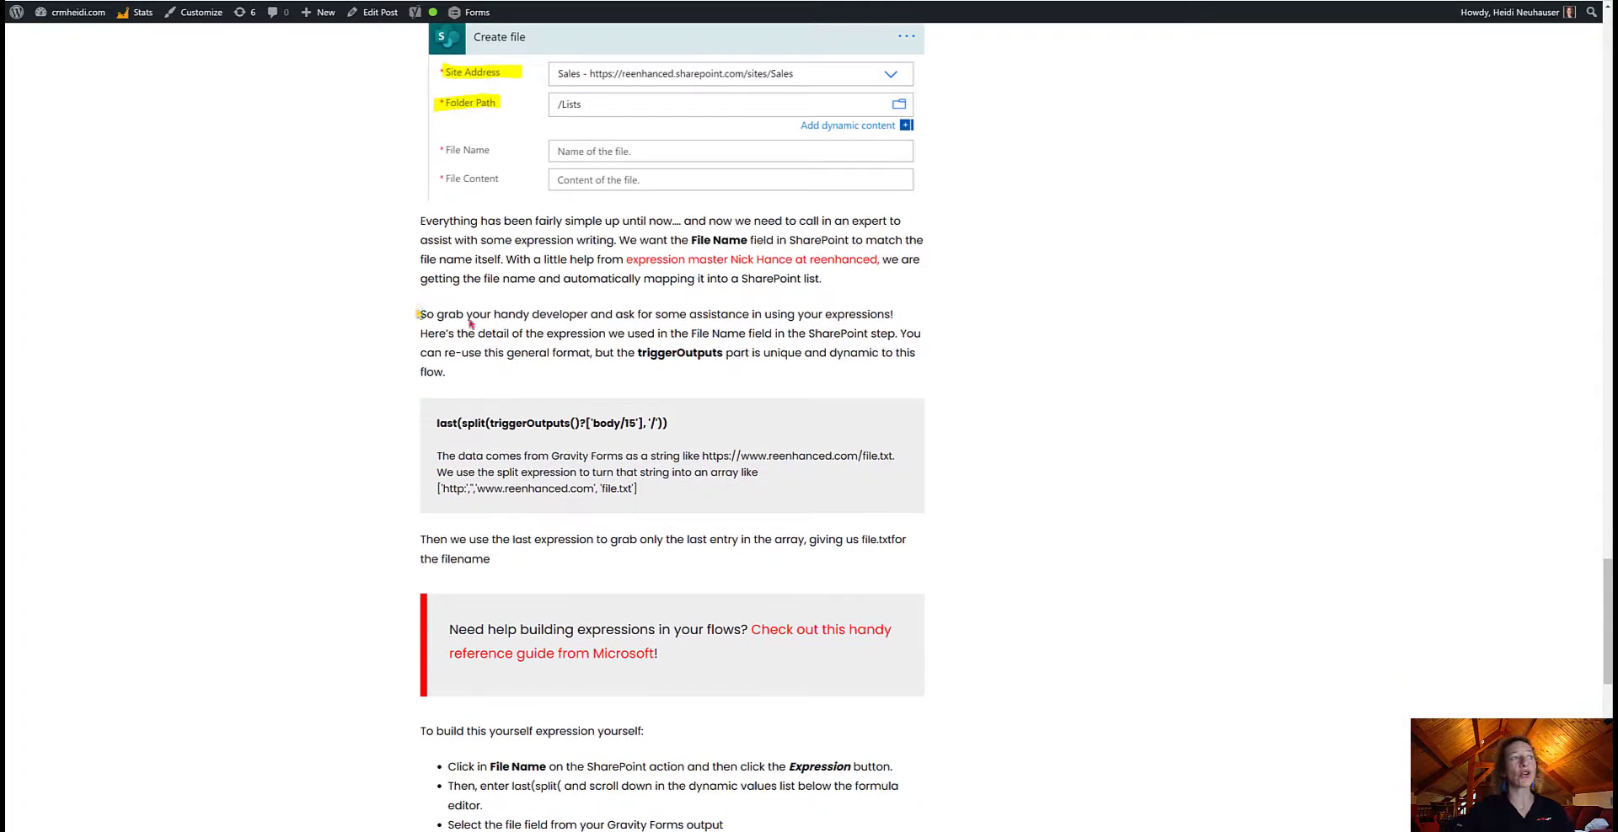
drag(421, 313, 708, 381)
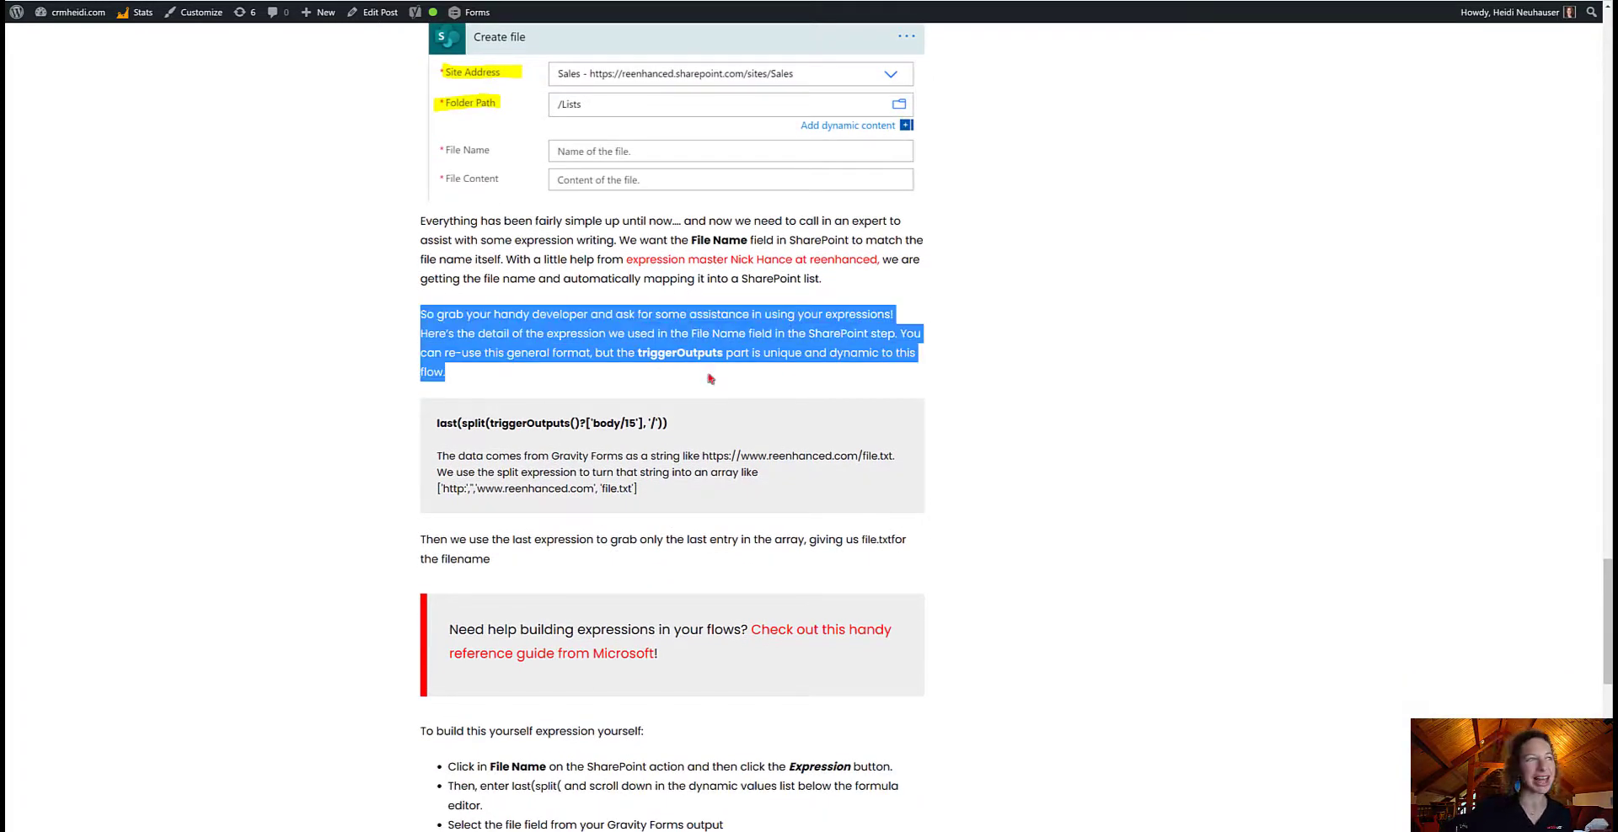
click(713, 383)
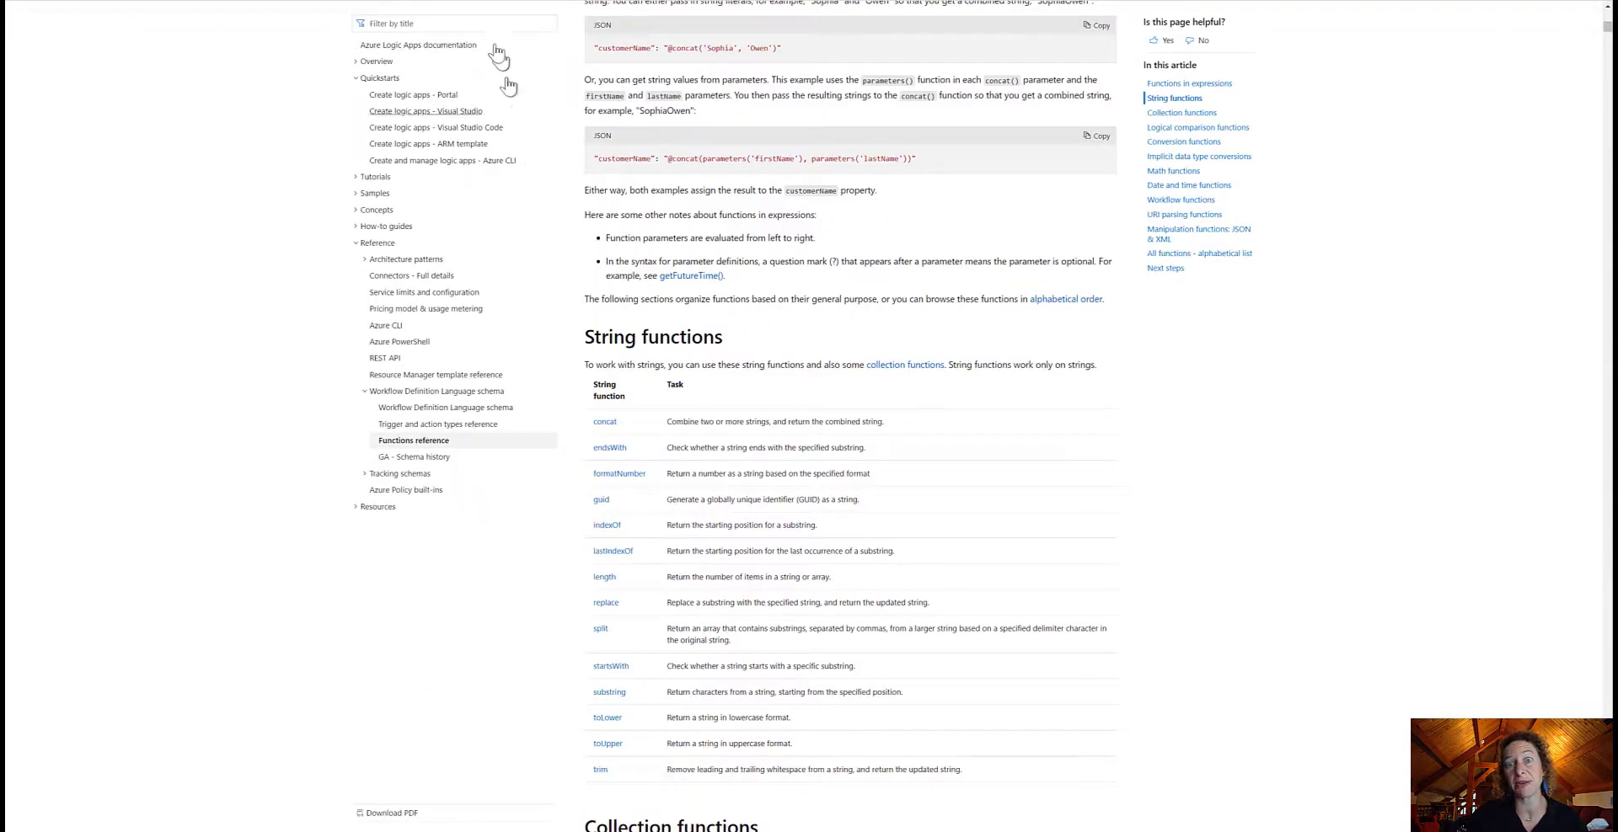
scroll(837, 278, up, 5)
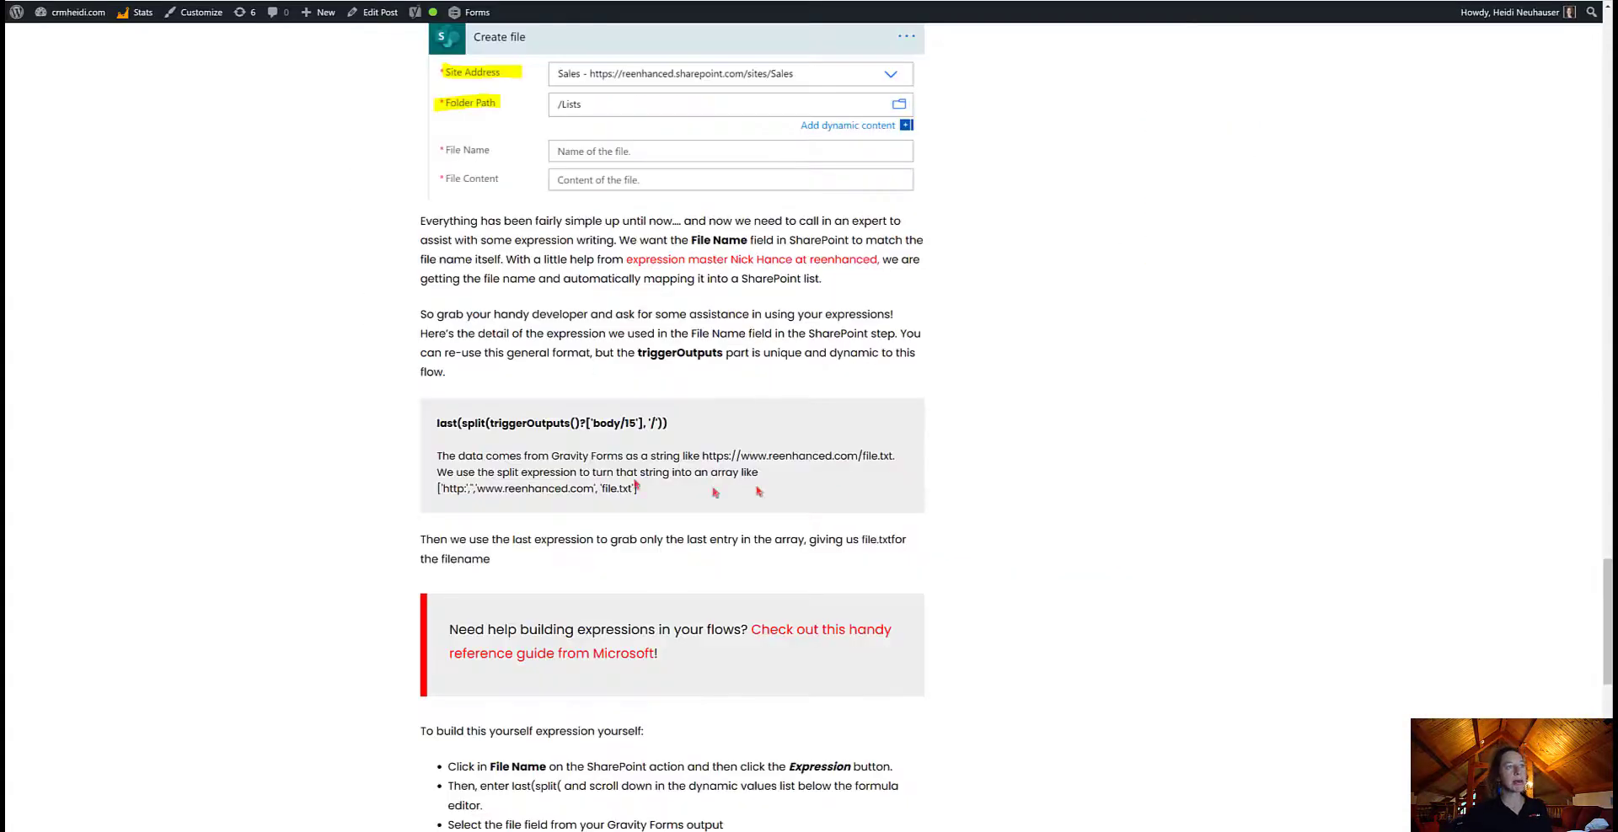
drag(439, 424, 713, 430)
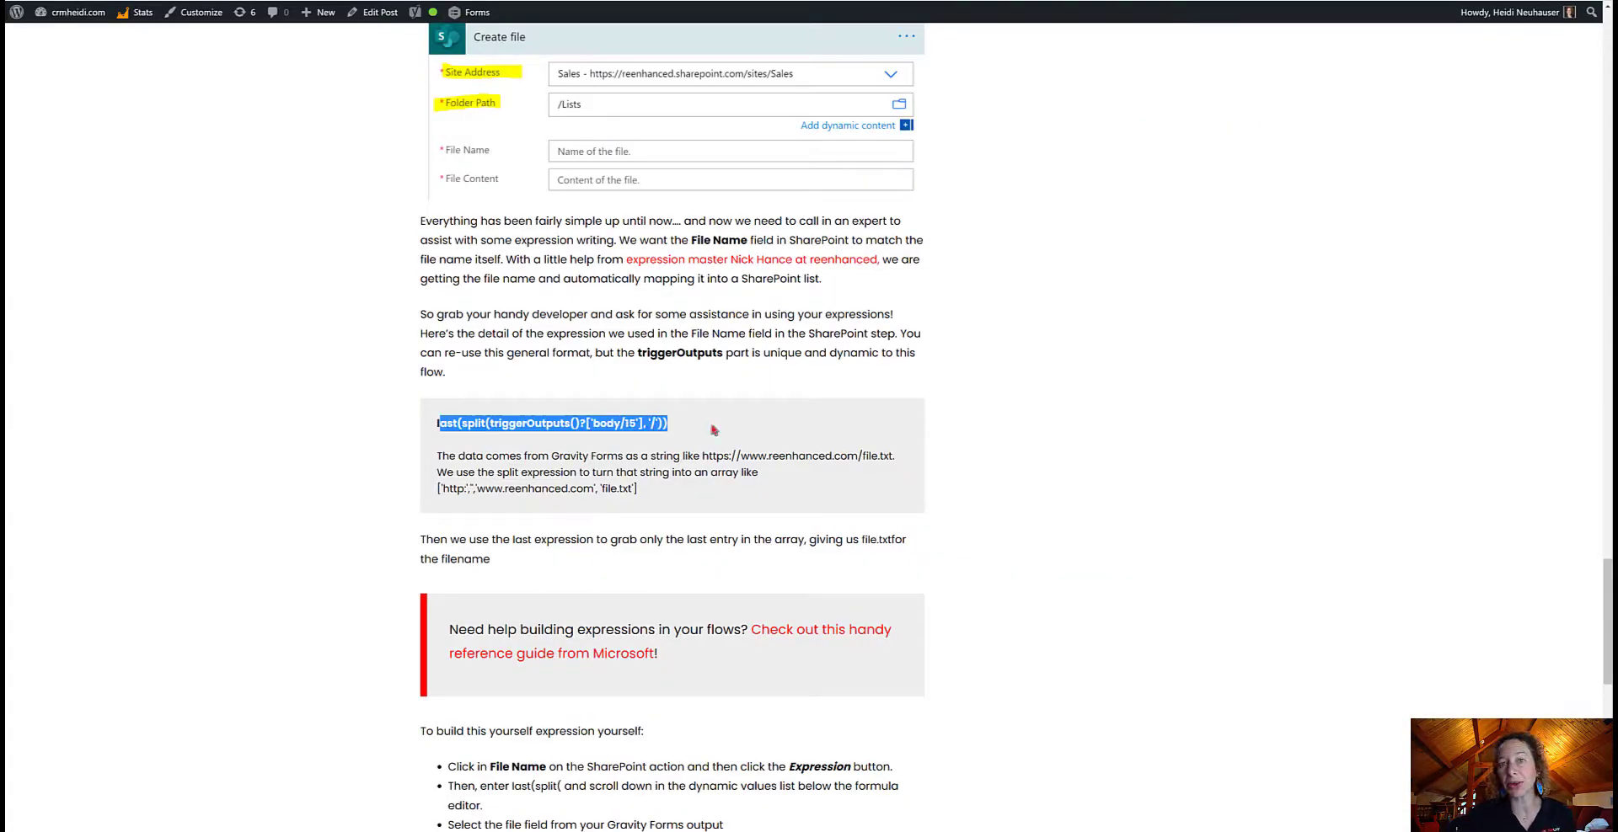
drag(712, 430, 430, 427)
click(540, 459)
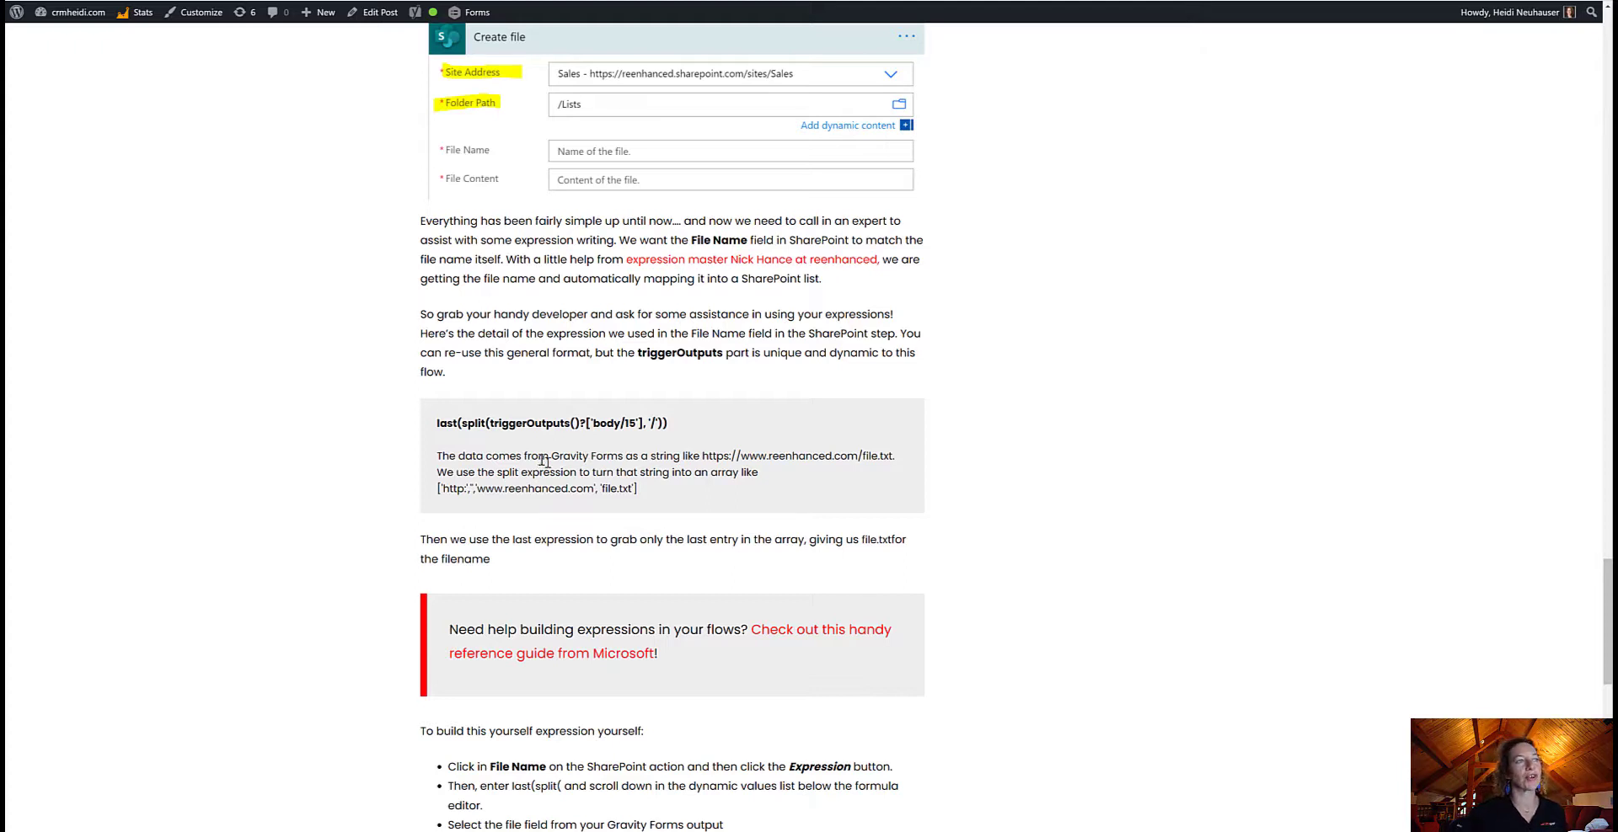
drag(702, 455, 890, 452)
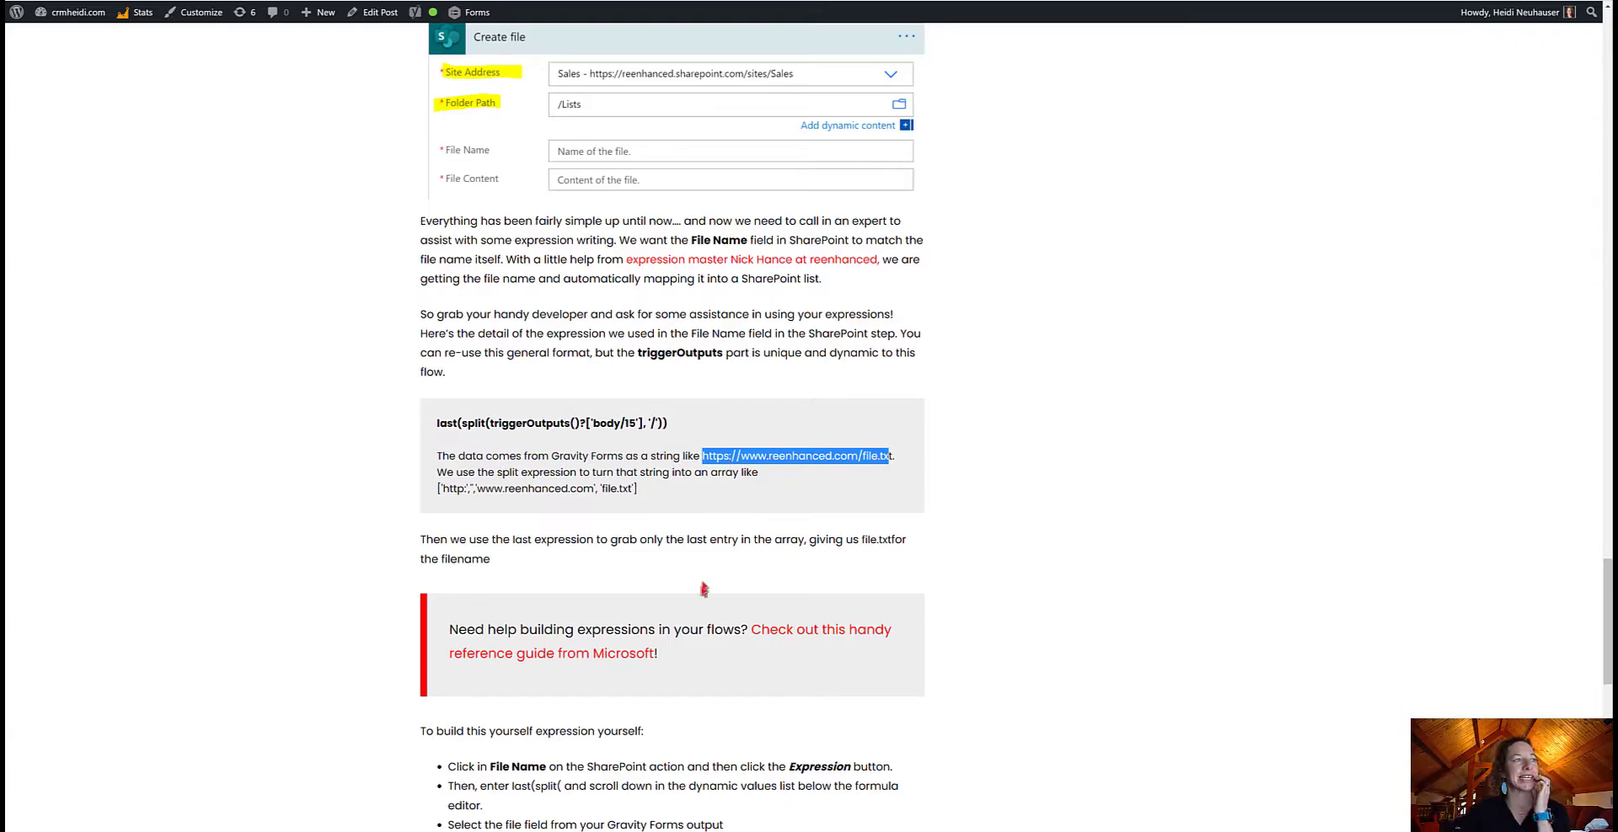
scroll(688, 599, down, 2)
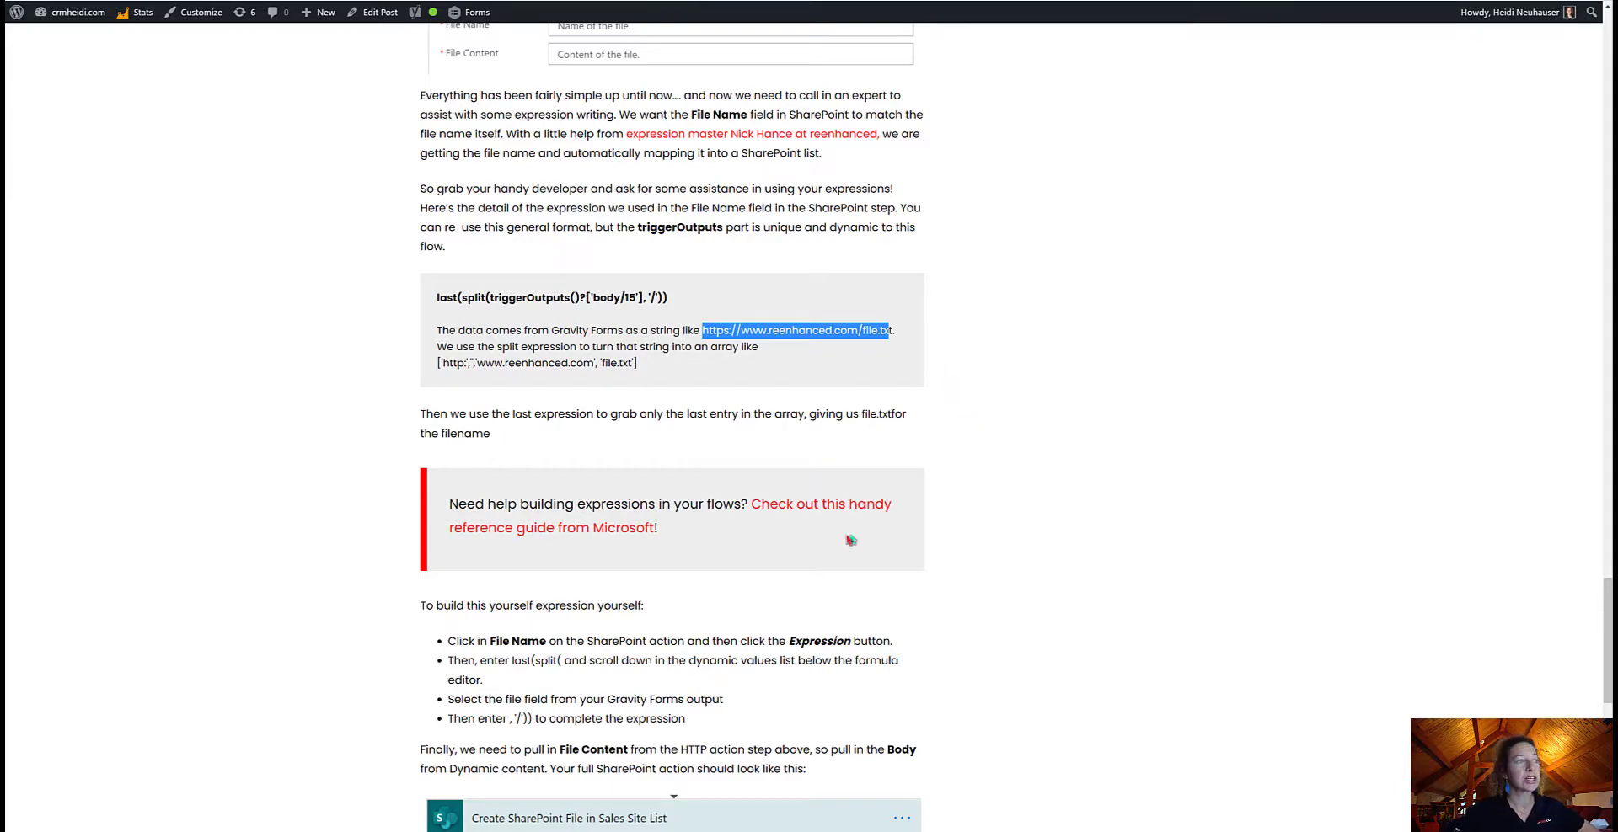
scroll(849, 539, down, 2)
scroll(830, 535, down, 2)
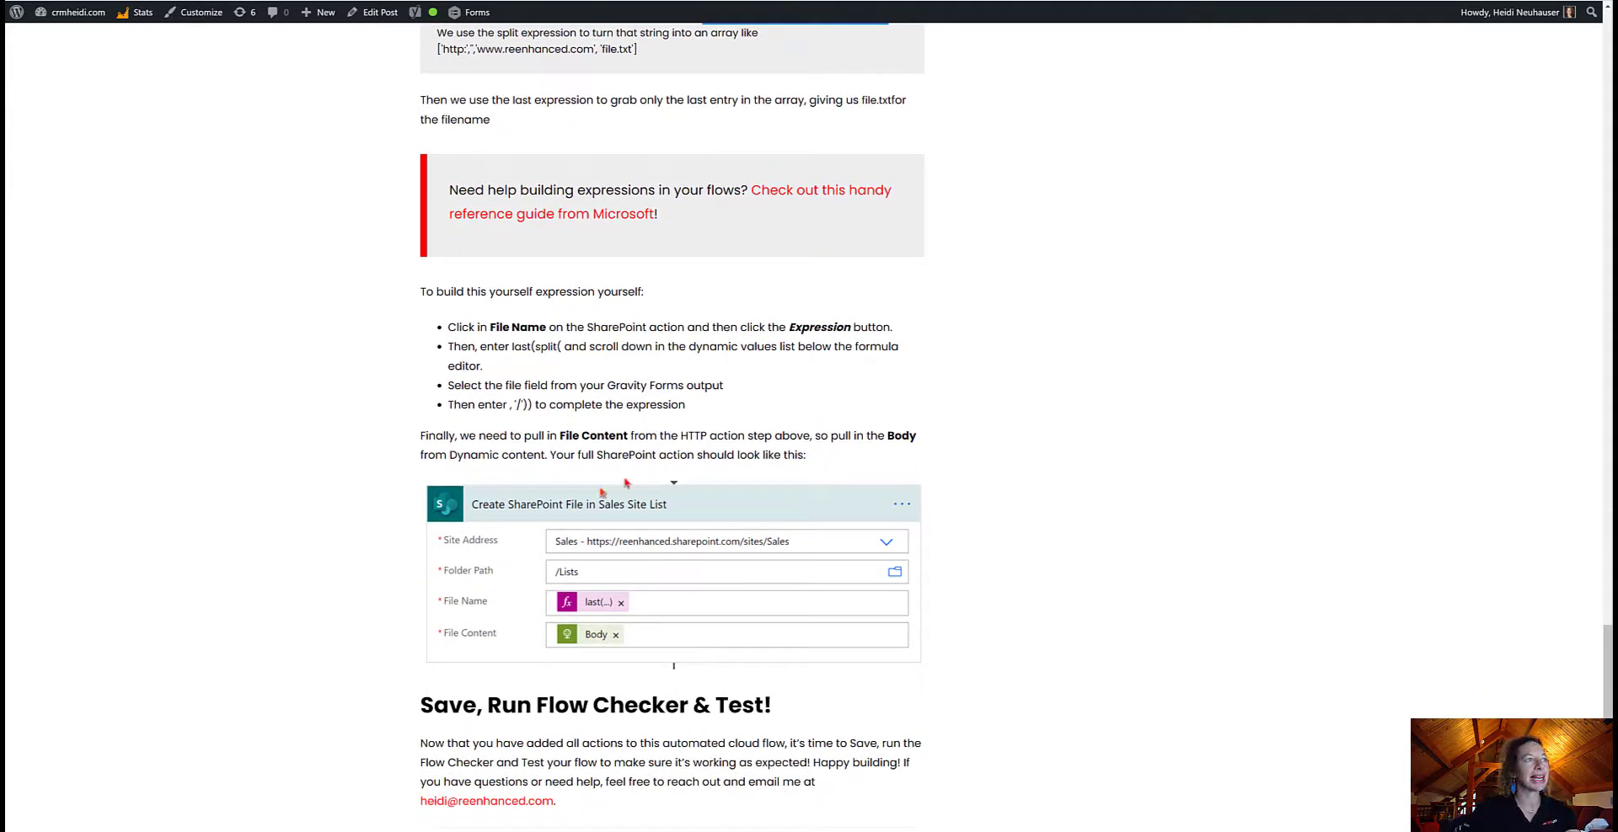
Zoom the post to 150% and copy the expression last(split(triggerOutputs()?['body/15'], '/'))
key(ctrl+plus)
key(ctrl+plus)
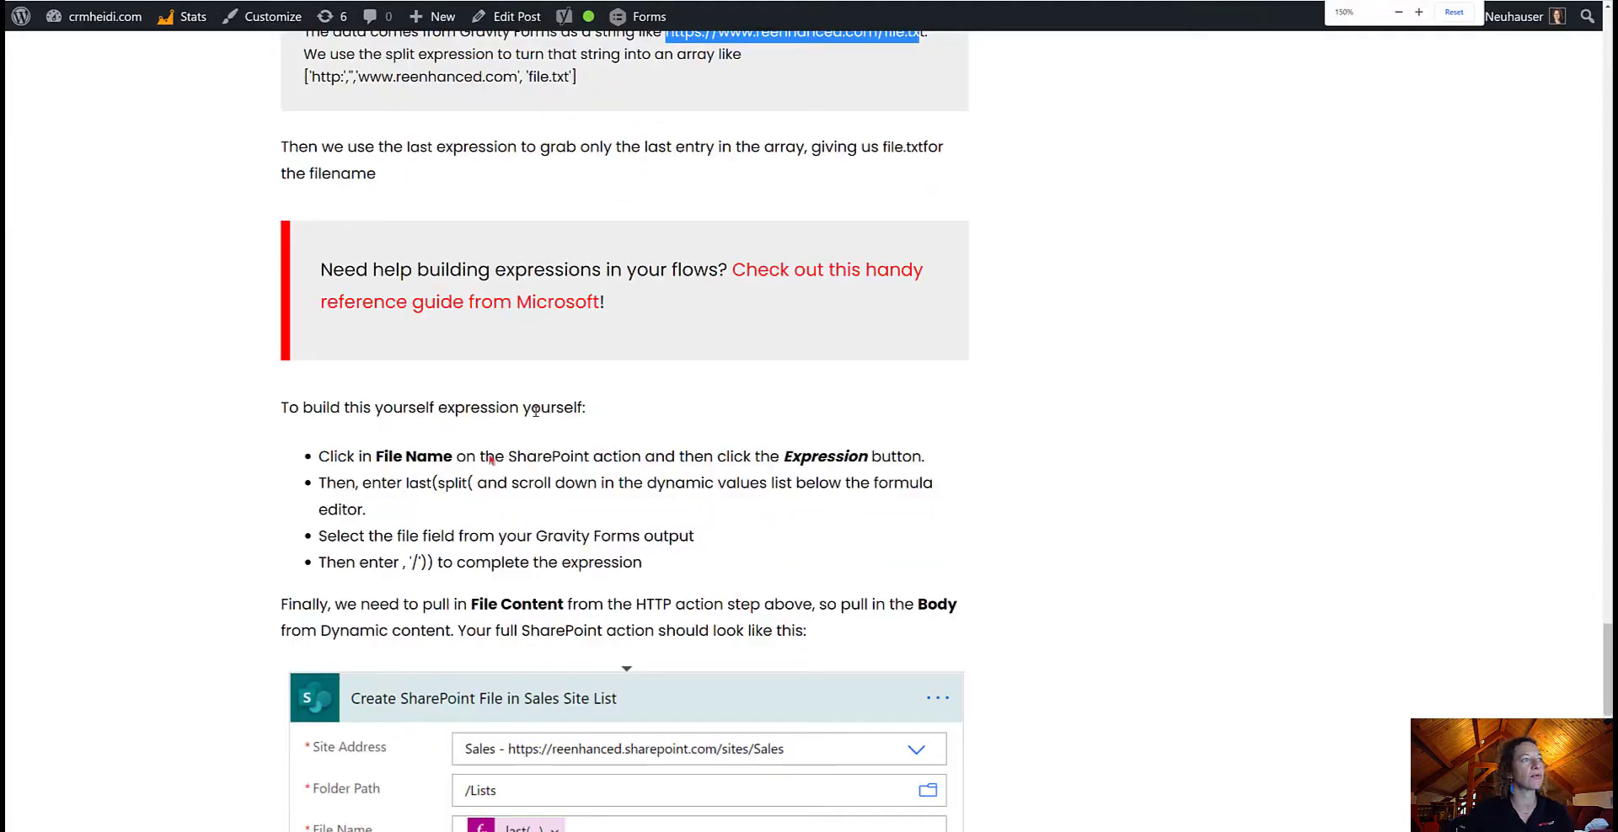
scroll(747, 321, down, 2)
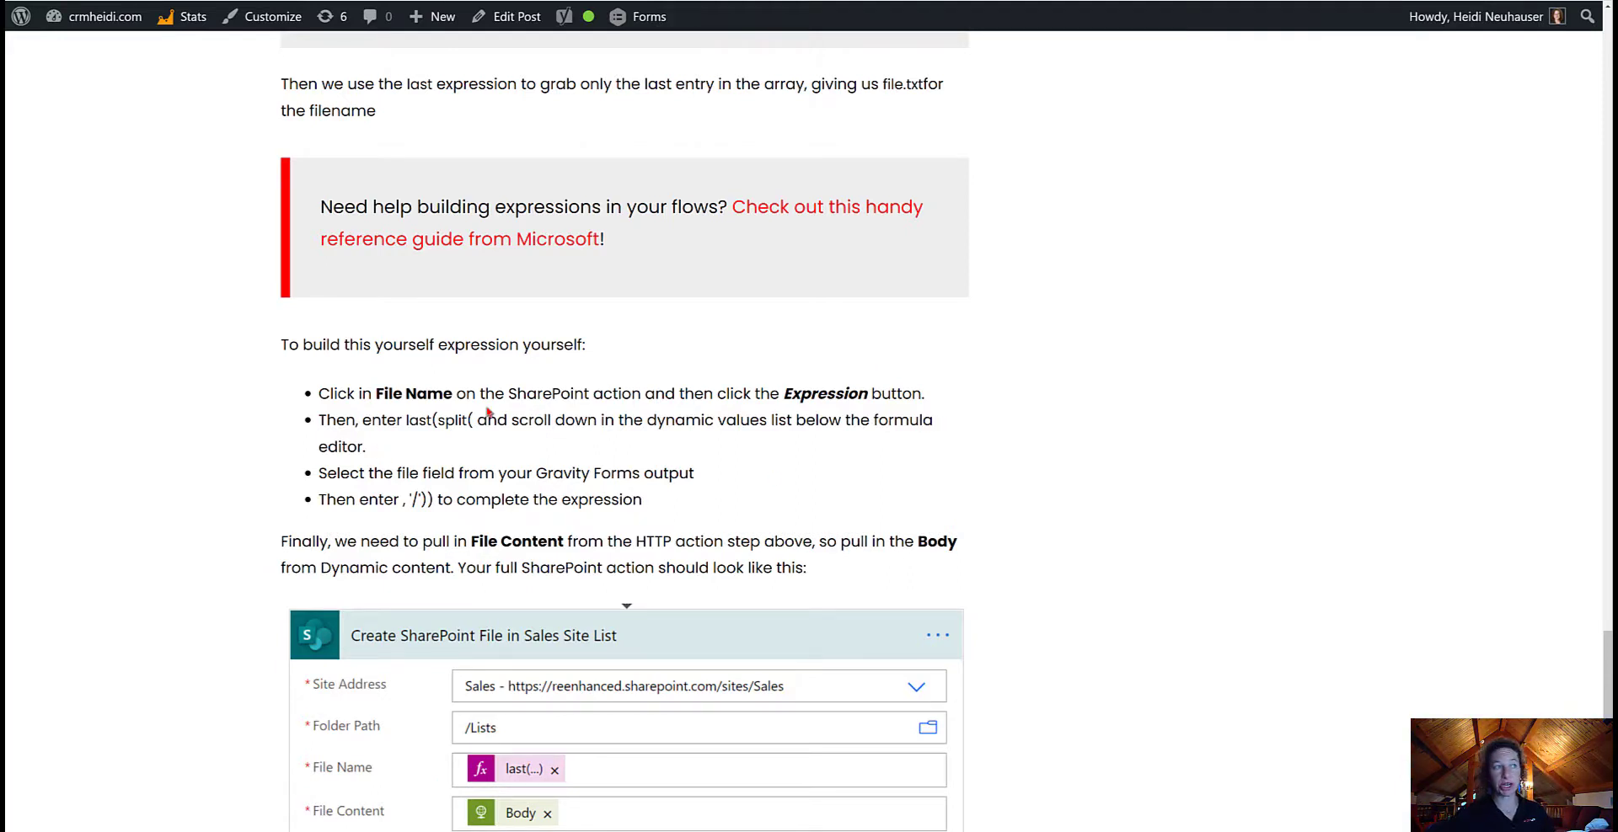
scroll(438, 444, down, 1)
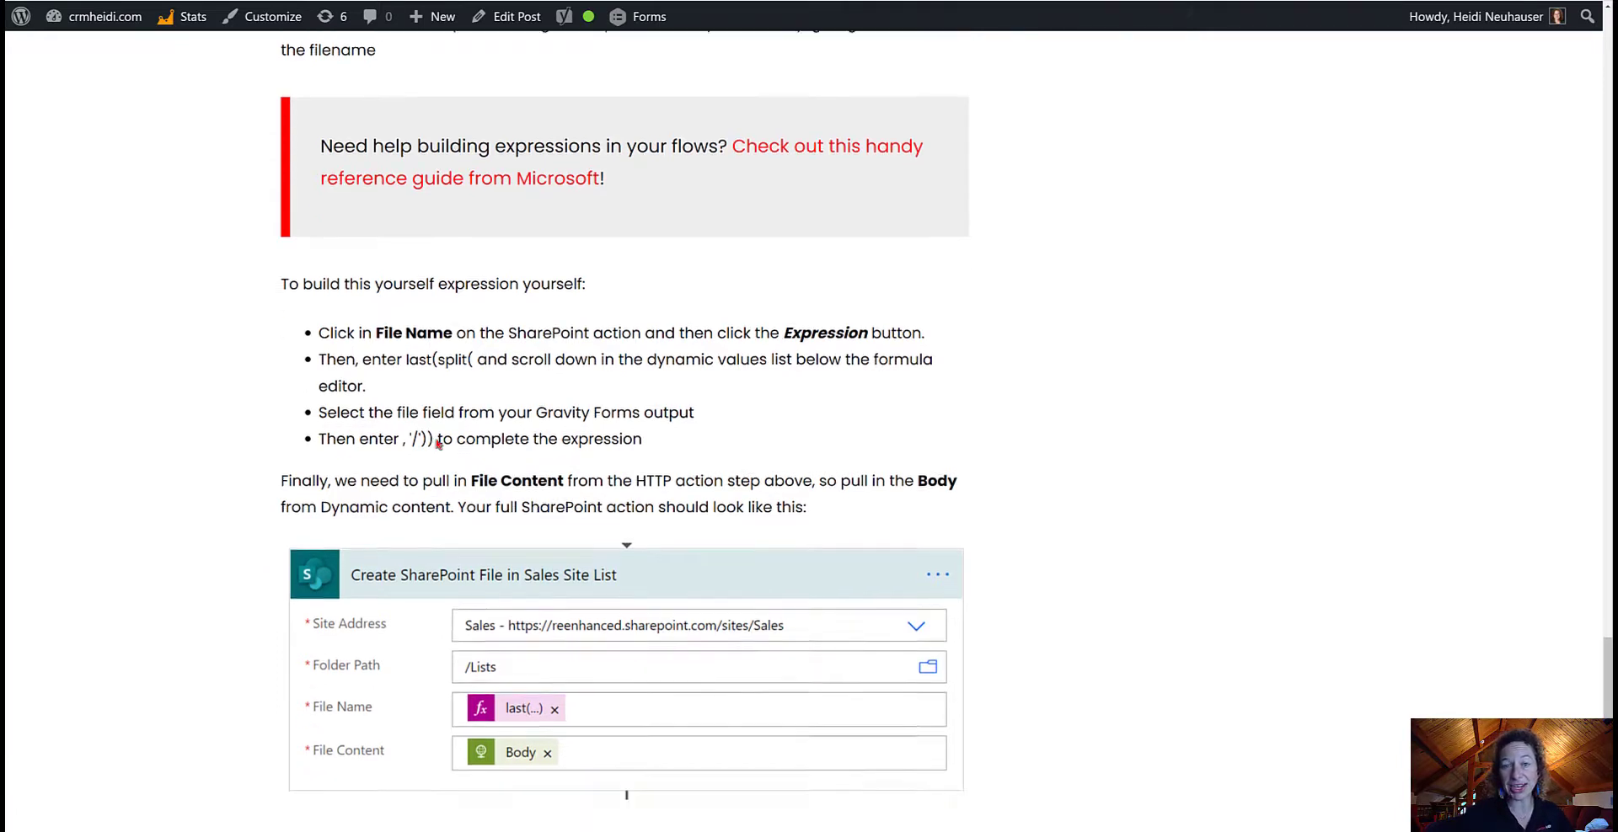
drag(399, 358, 473, 360)
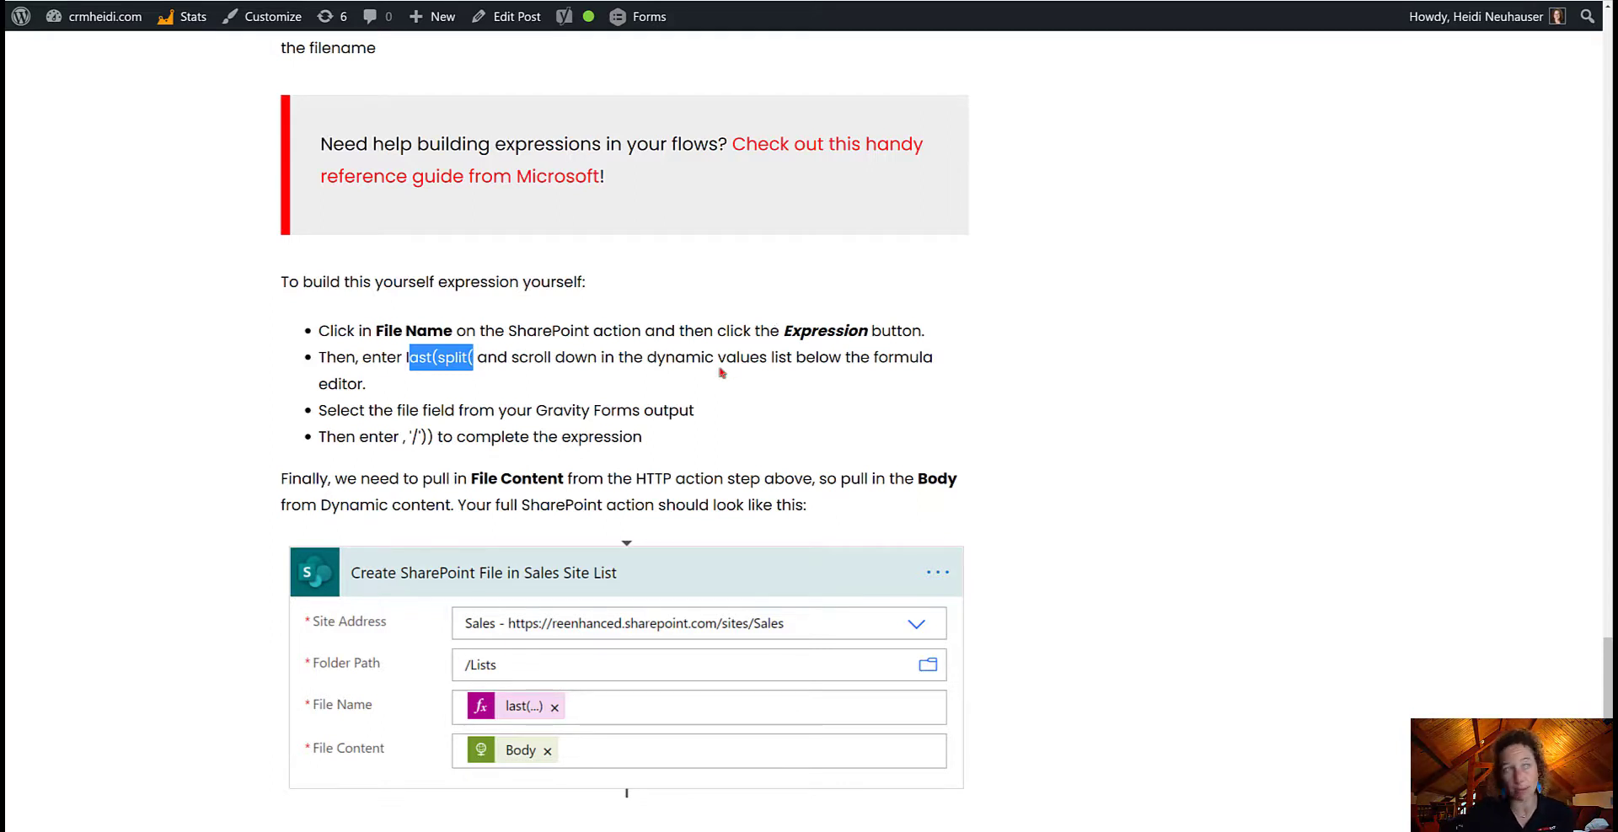
drag(341, 411, 695, 408)
drag(326, 438, 402, 441)
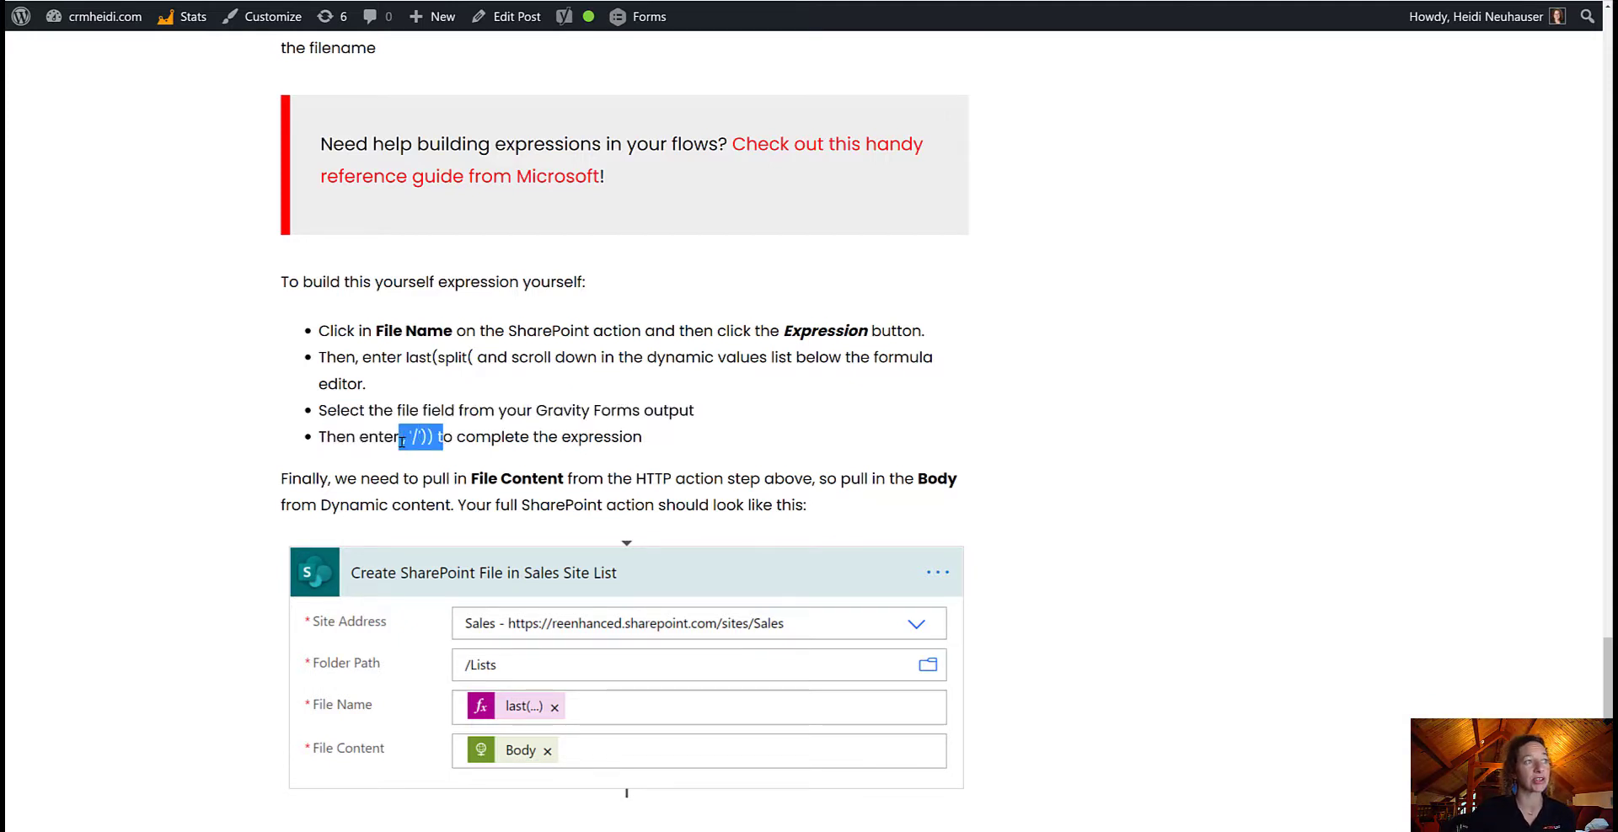
click(587, 427)
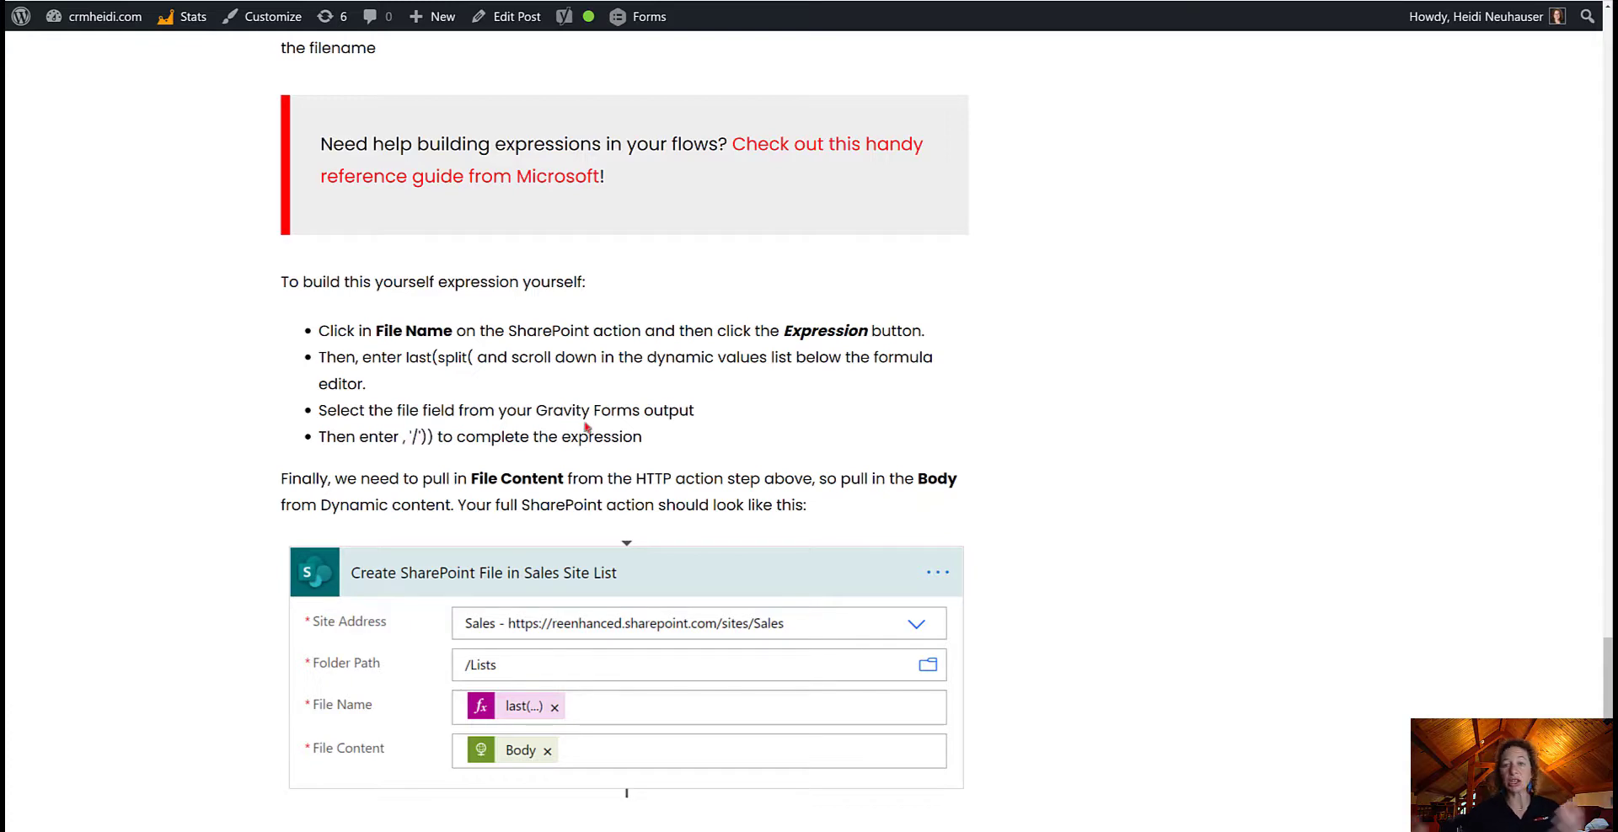
scroll(687, 380, up, 2)
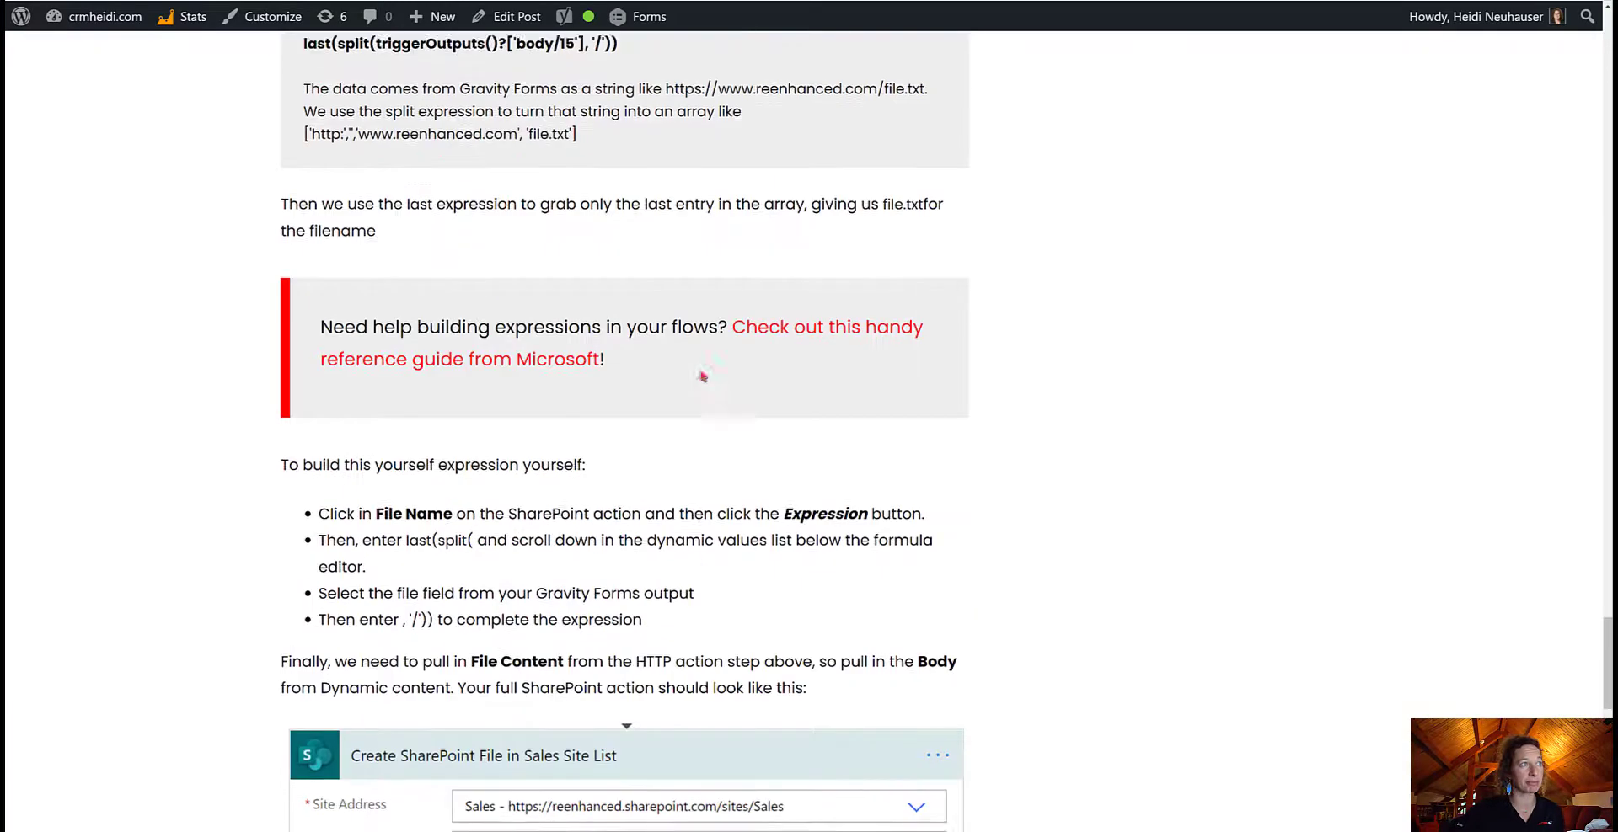
scroll(553, 332, up, 4)
drag(618, 363, 305, 364)
key(ctrl+c)
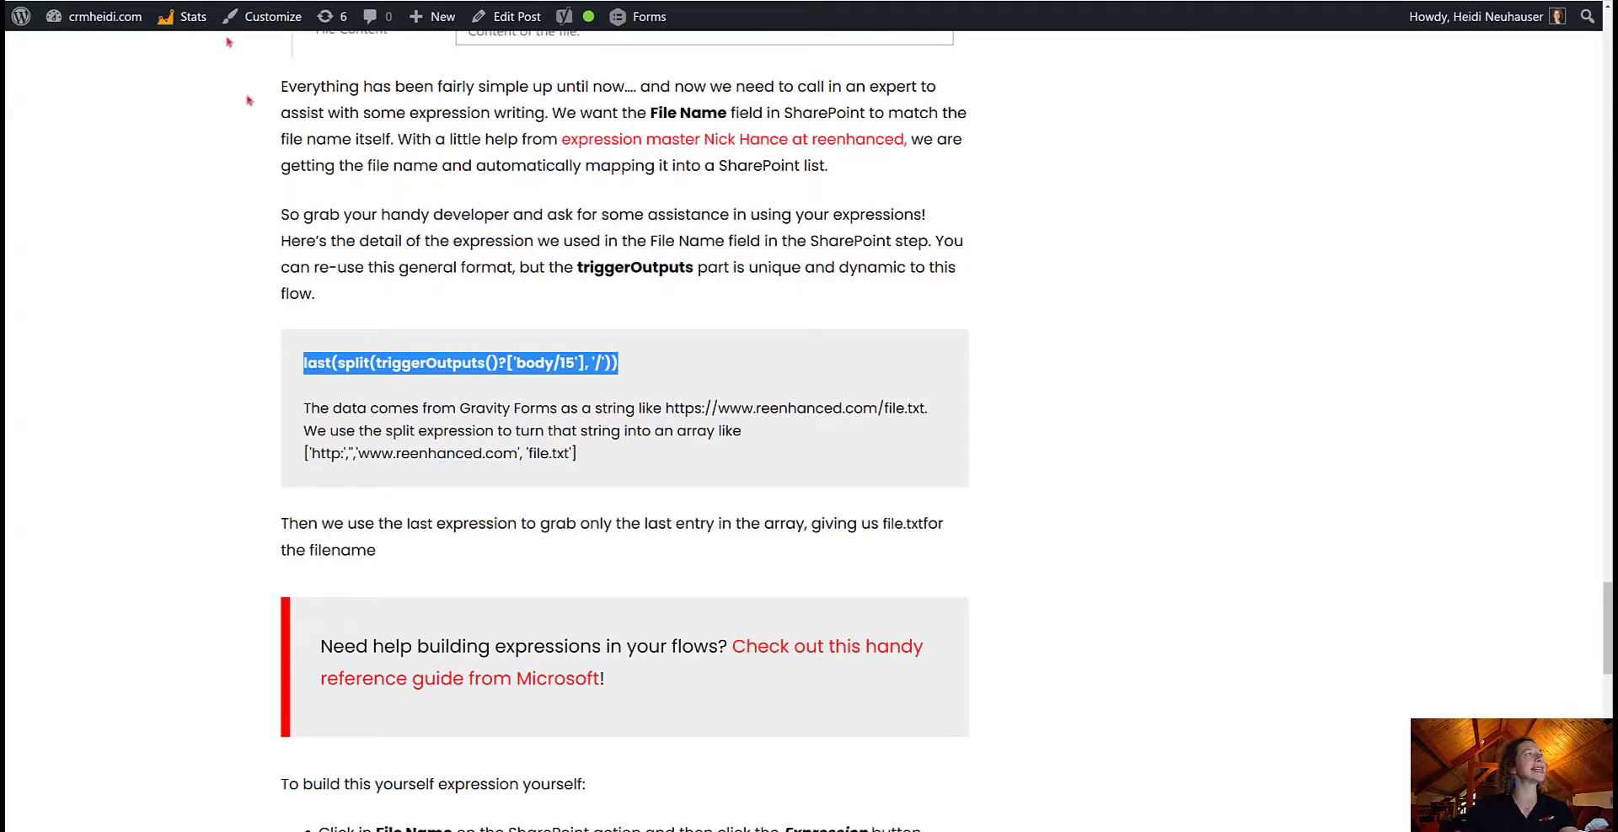
key(ctrl+tab)
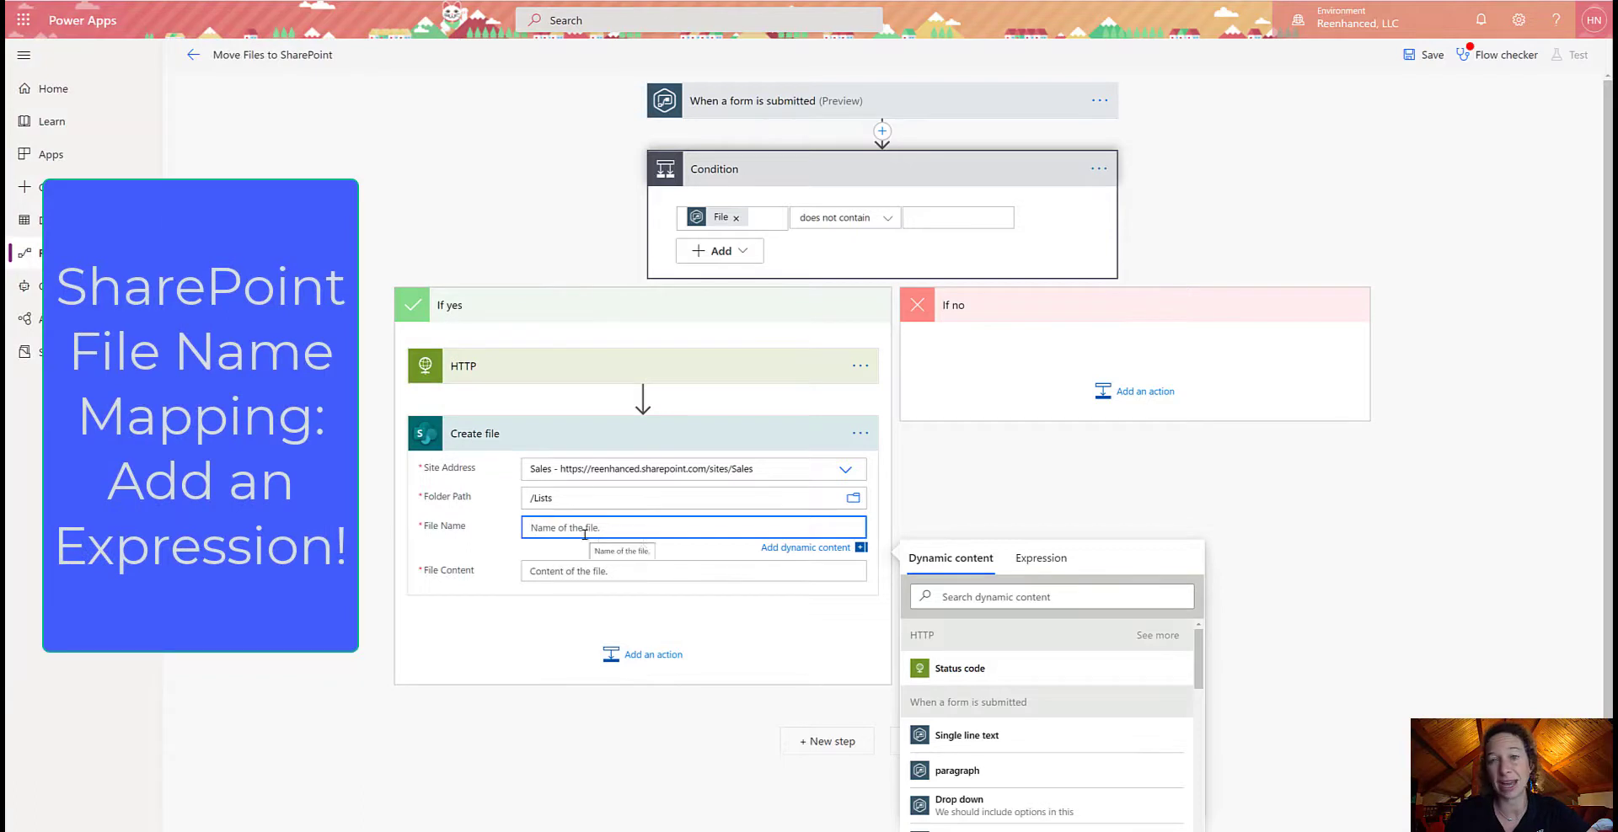
Set File Name to the pasted last(split(...)) expression and File Content to the HTTP Body
click(1052, 562)
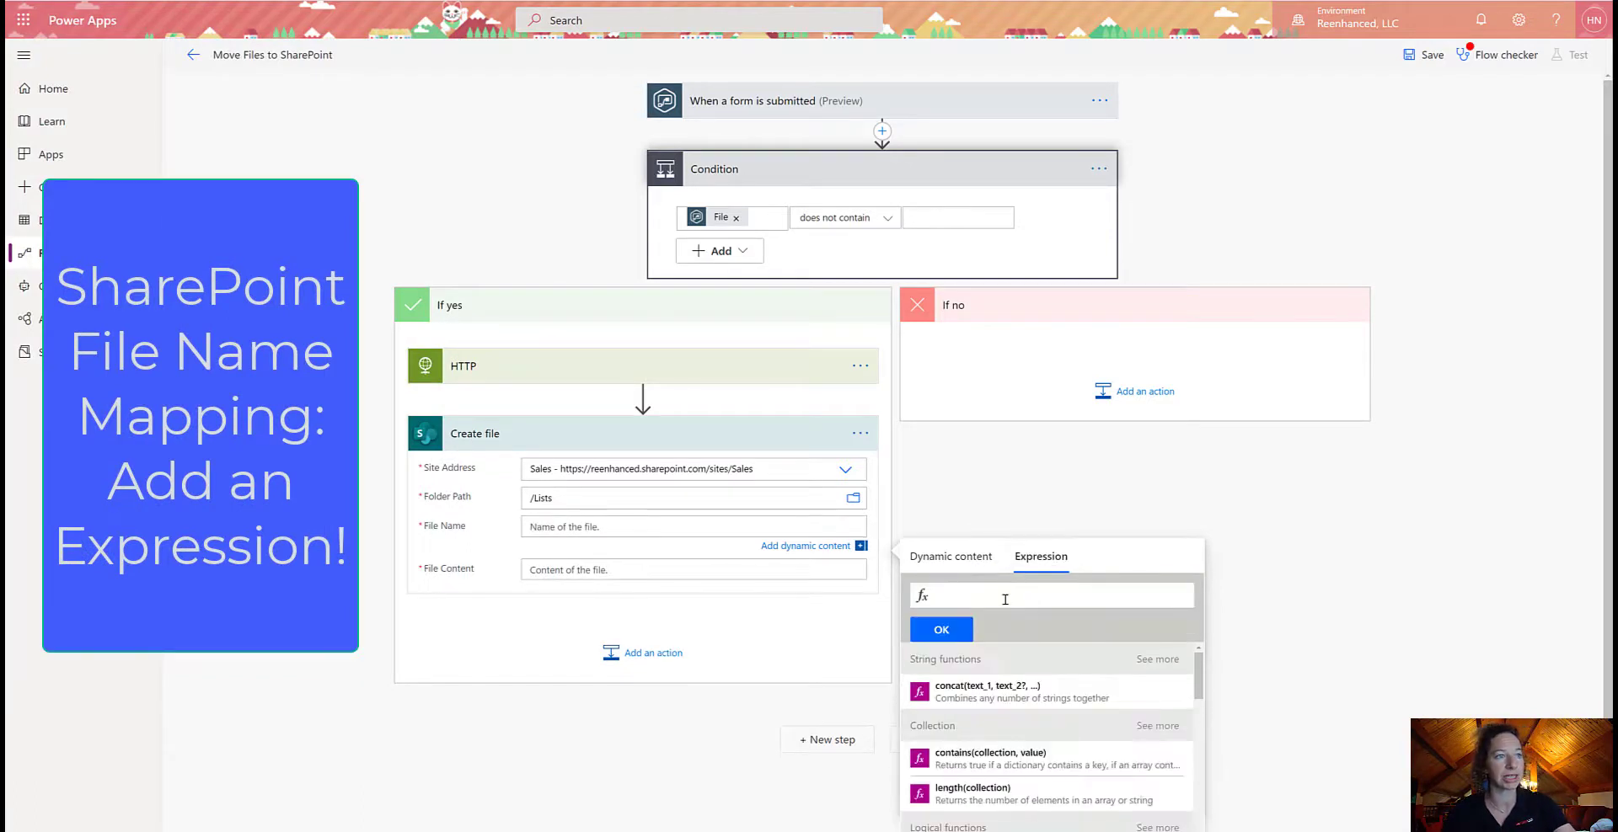
key(ctrl+v)
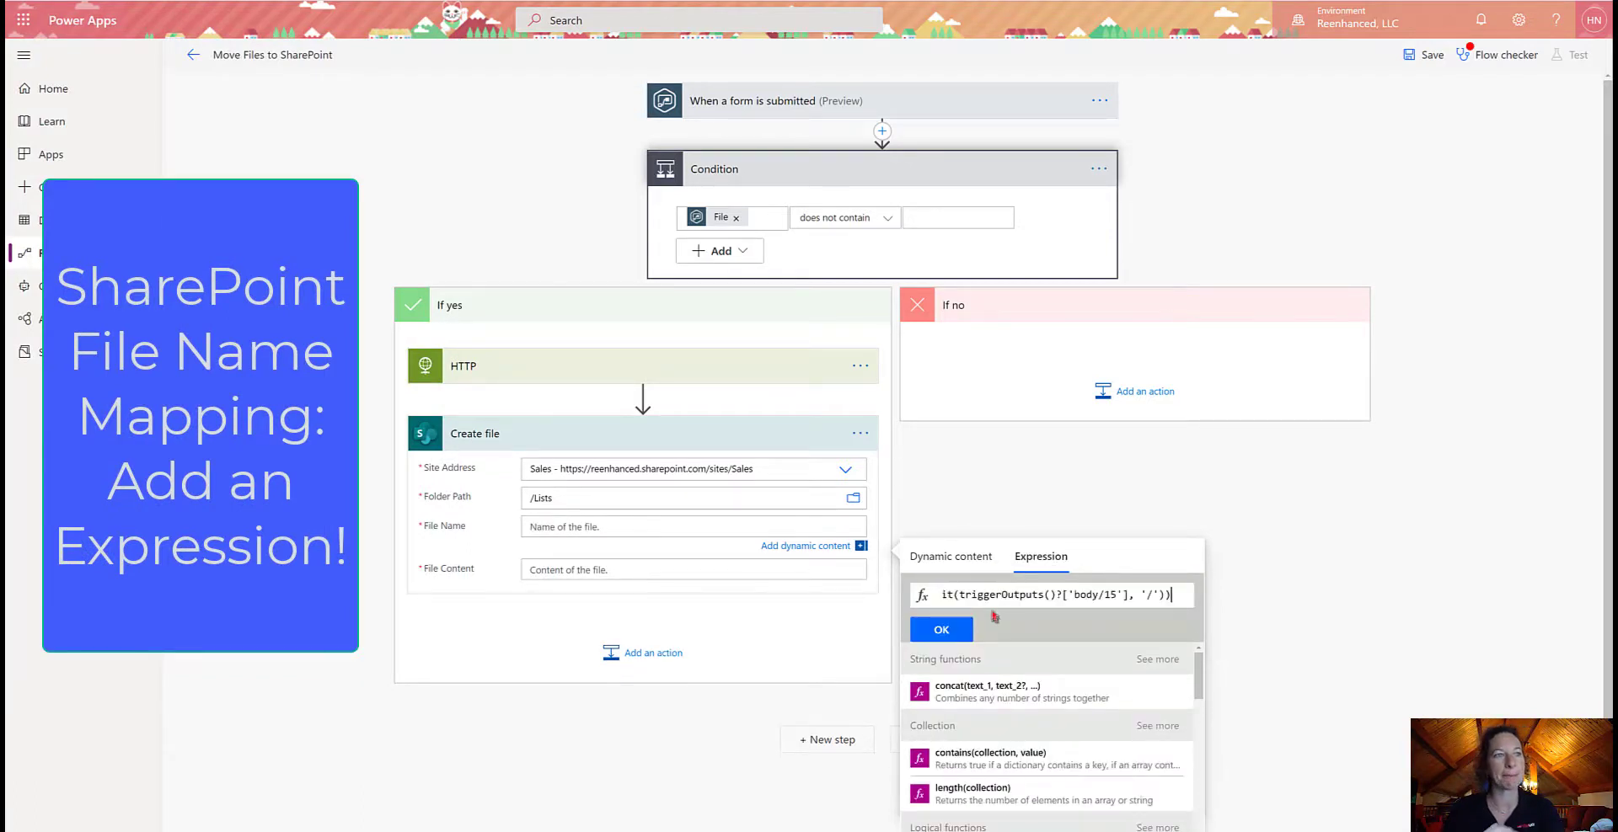
click(941, 630)
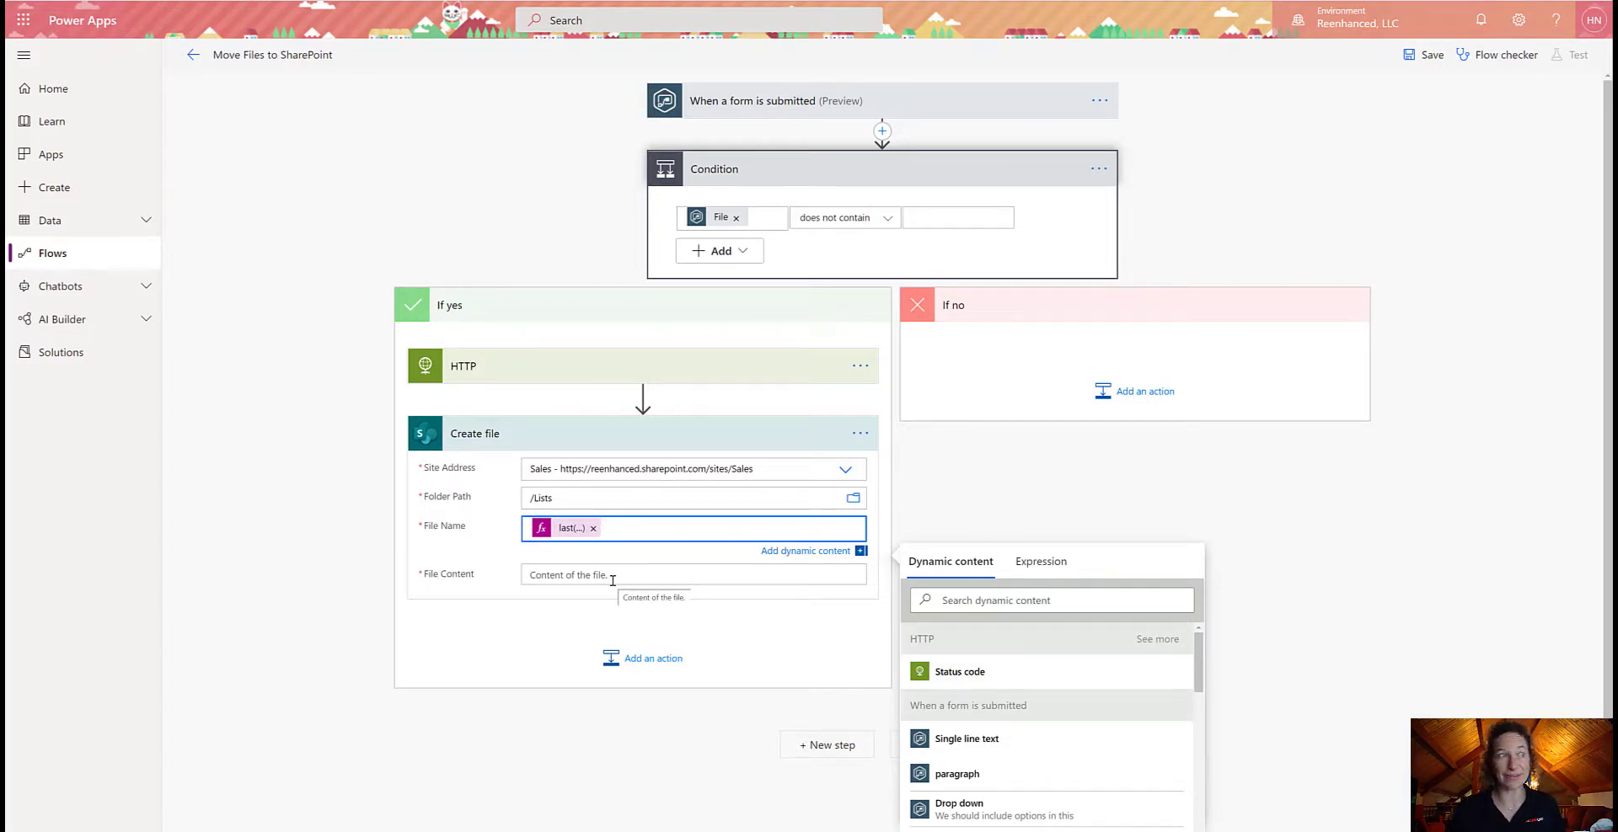
click(612, 578)
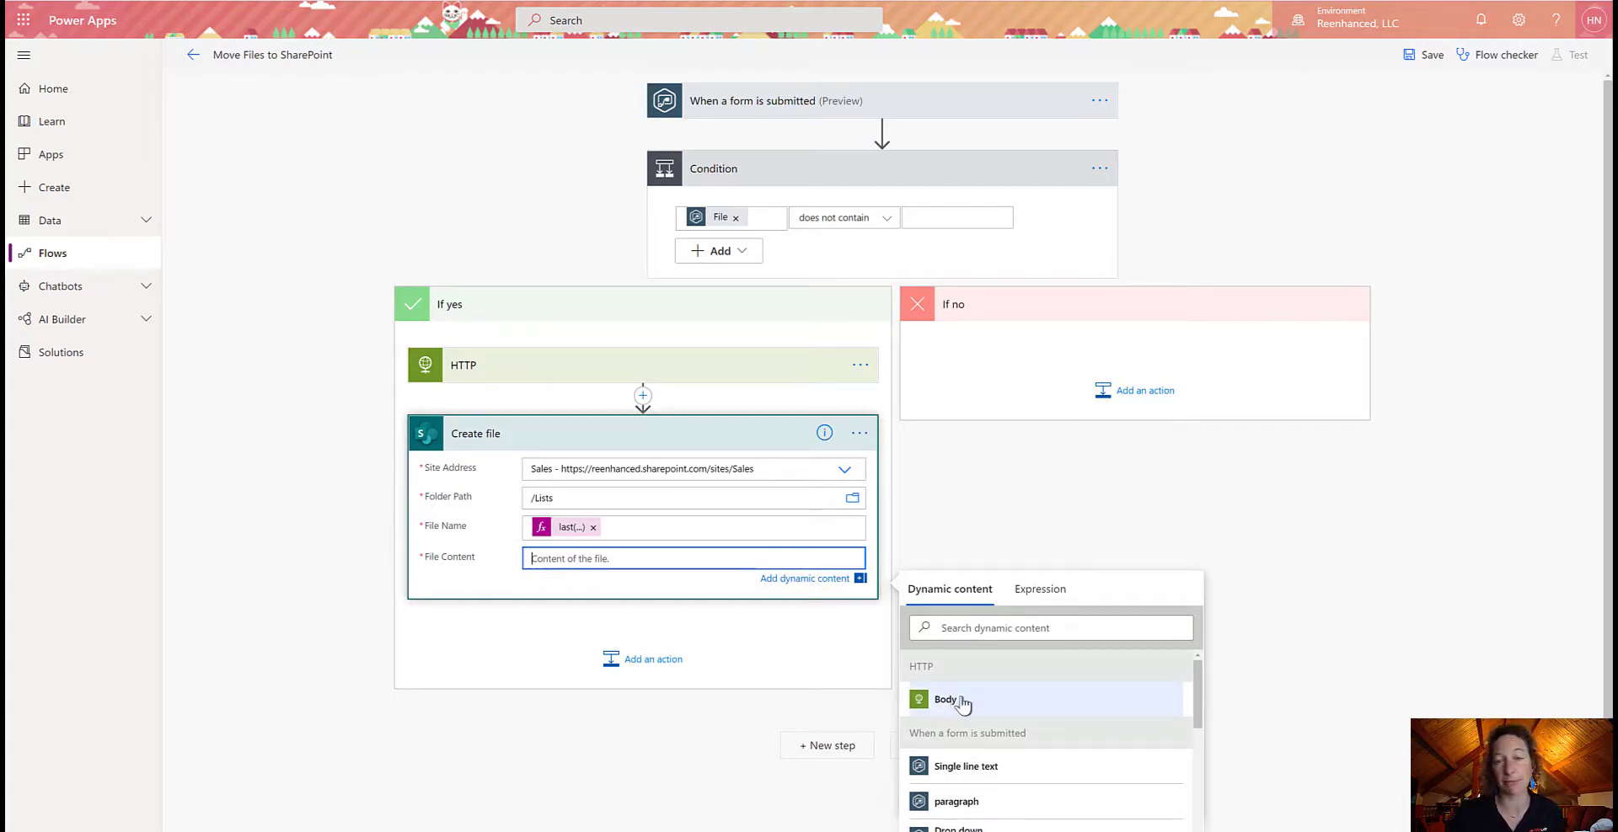
click(970, 701)
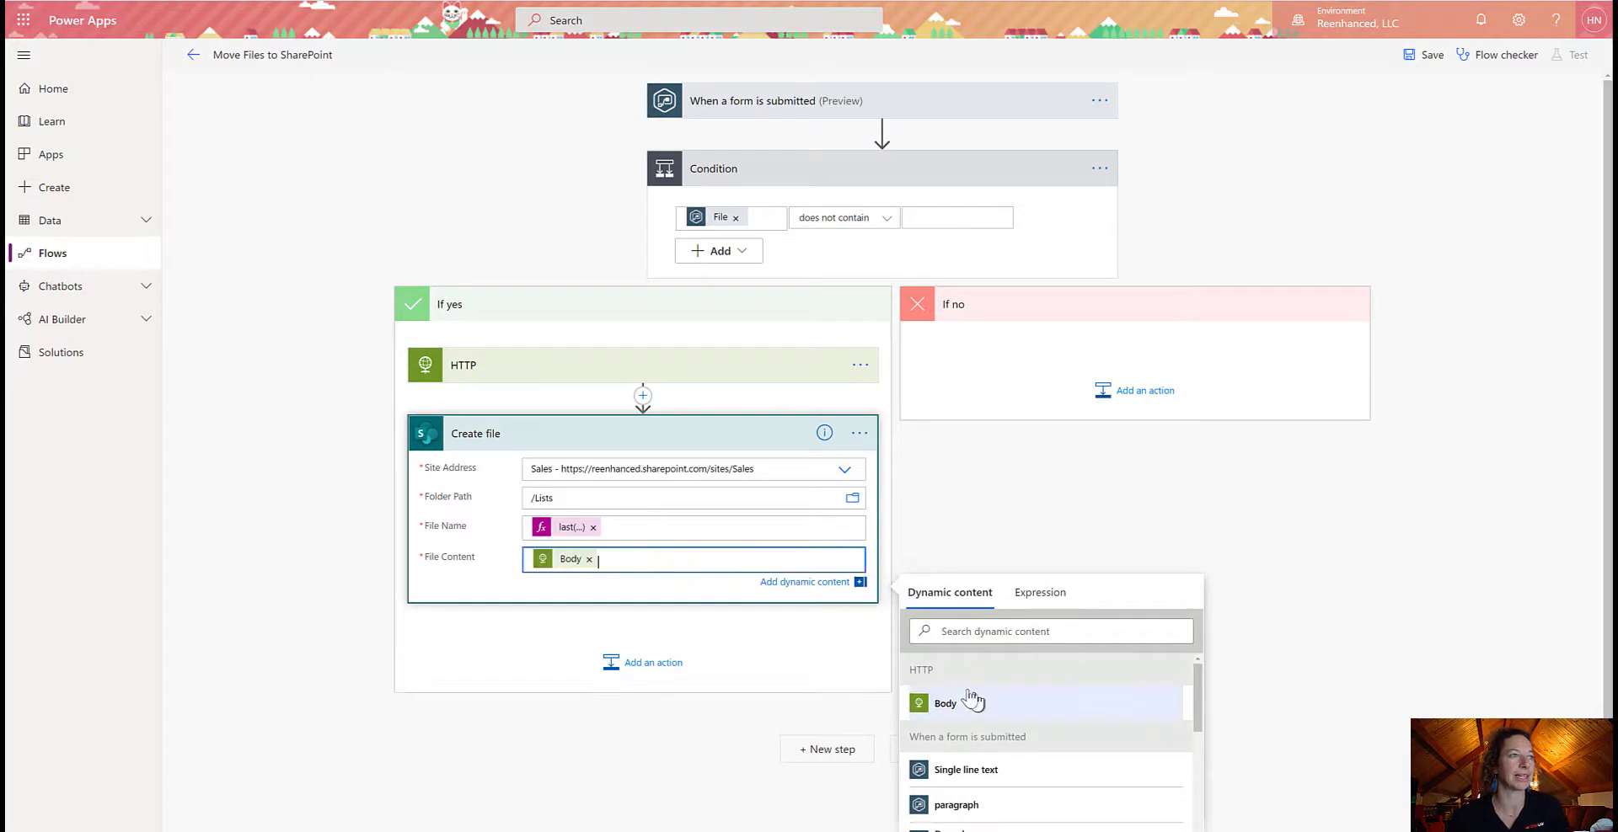
click(1069, 531)
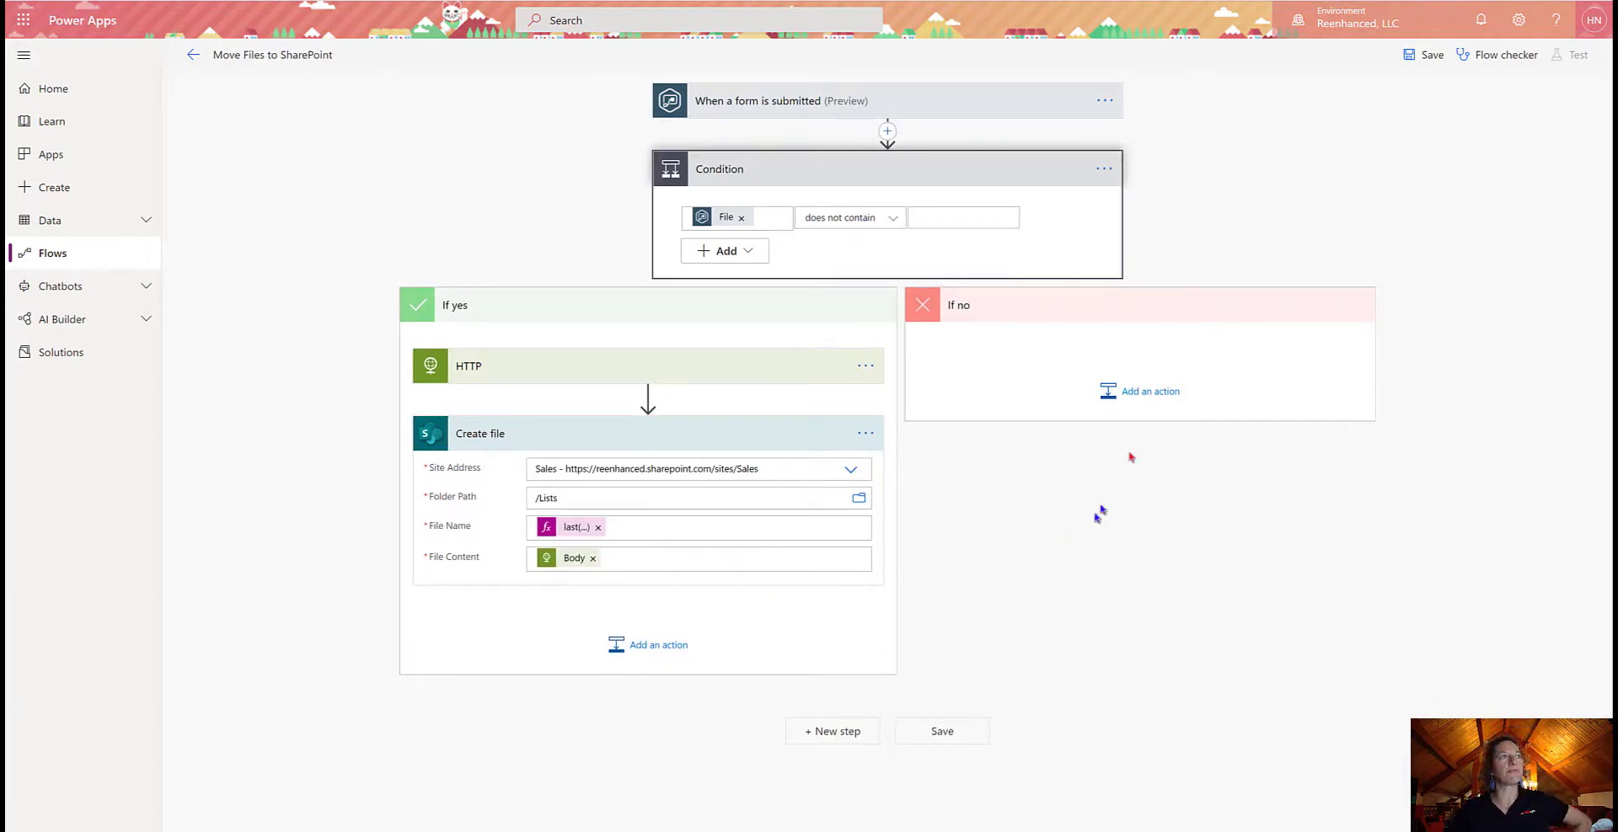
Expand the form trigger and HTTP cards, then scroll down to the Create file step
click(856, 101)
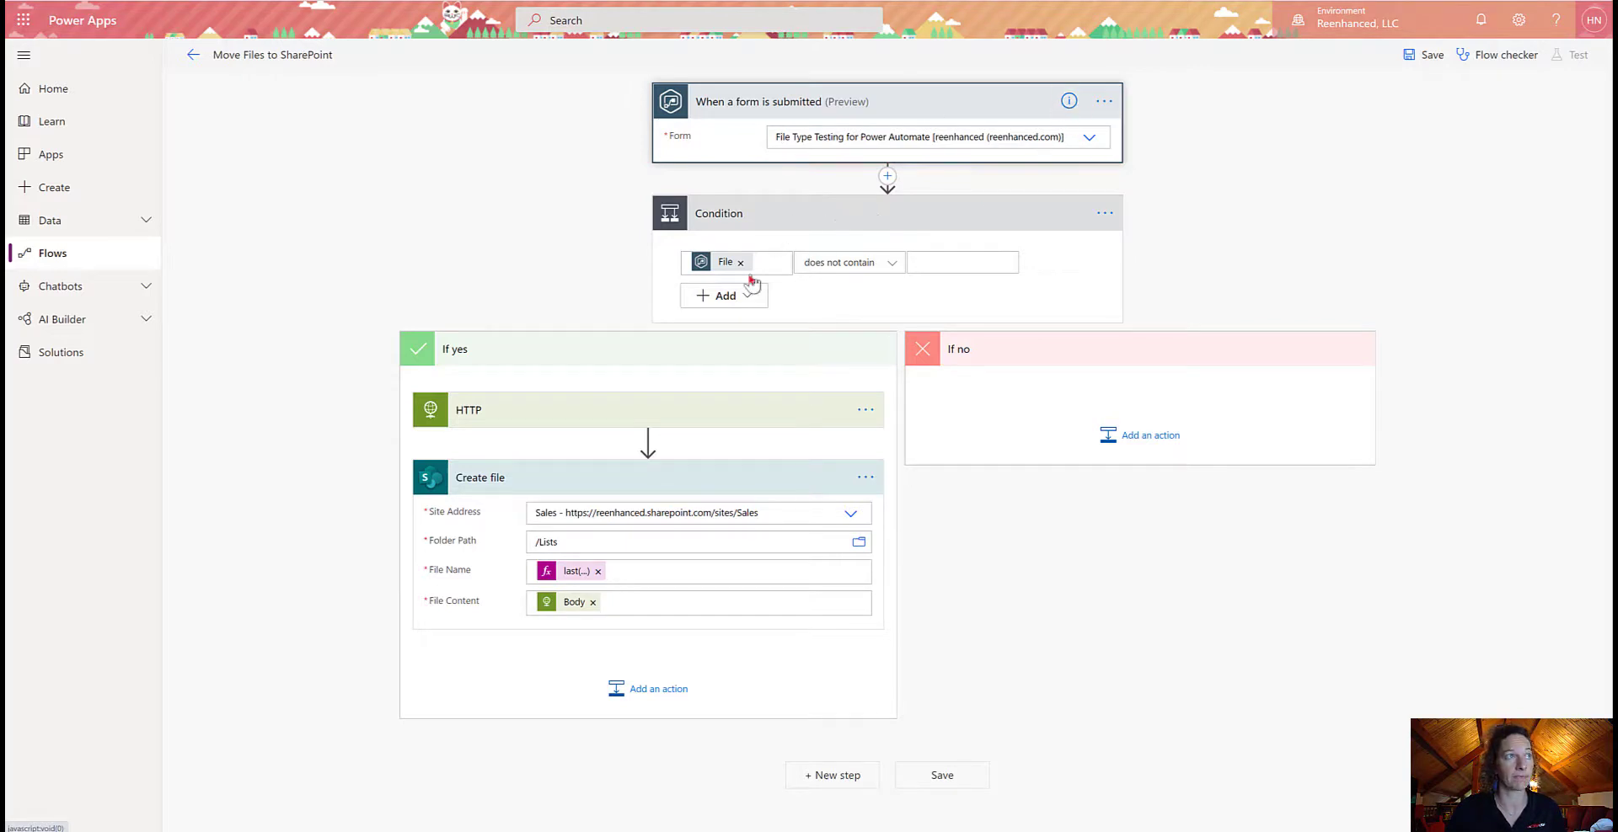
click(572, 421)
scroll(548, 582, down, 1)
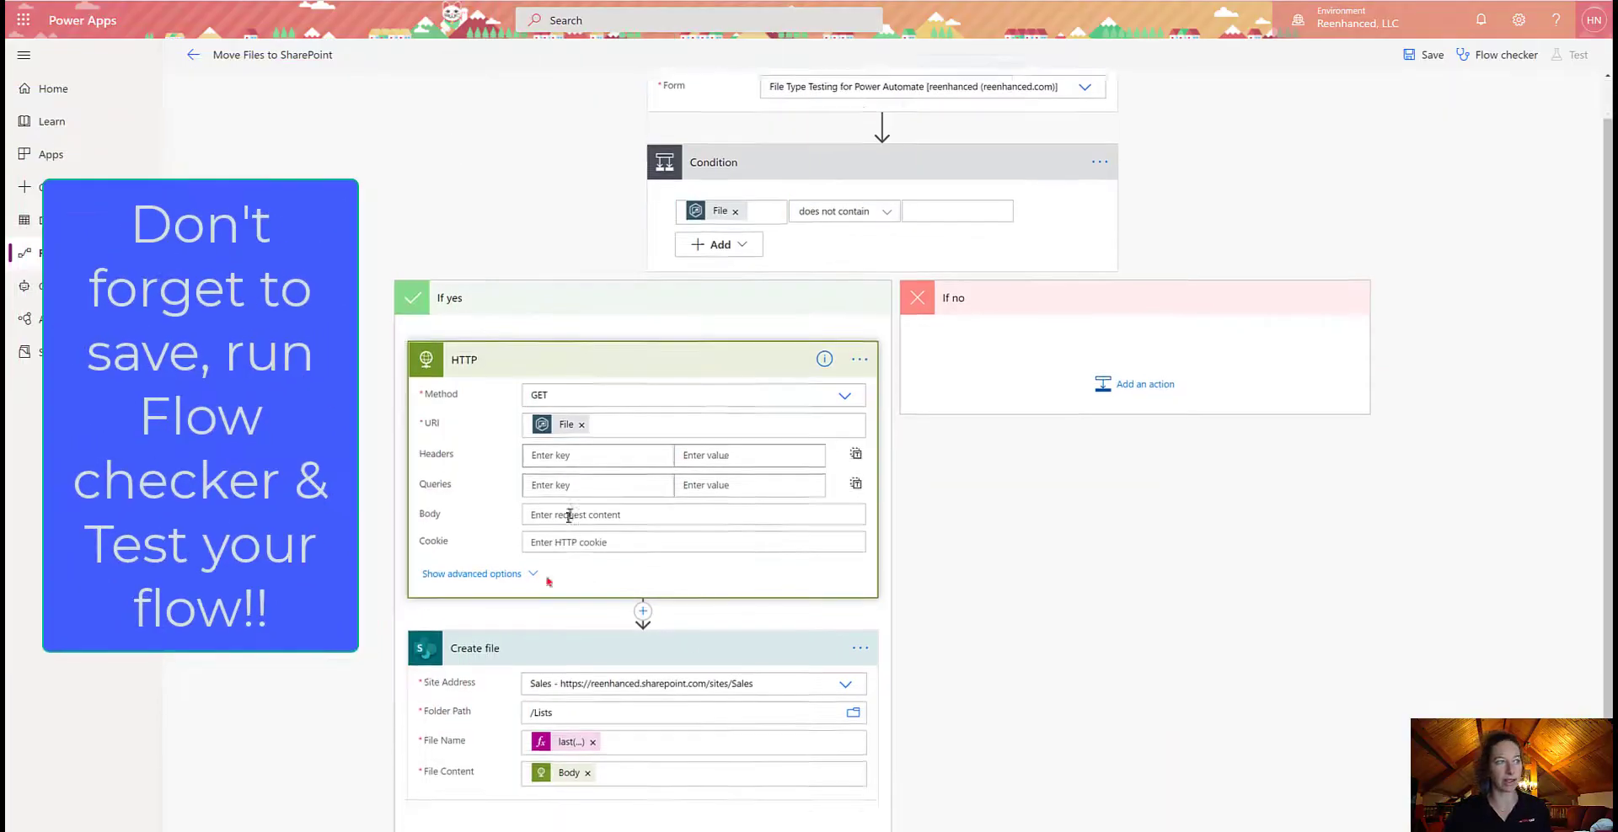
scroll(556, 585, down, 1)
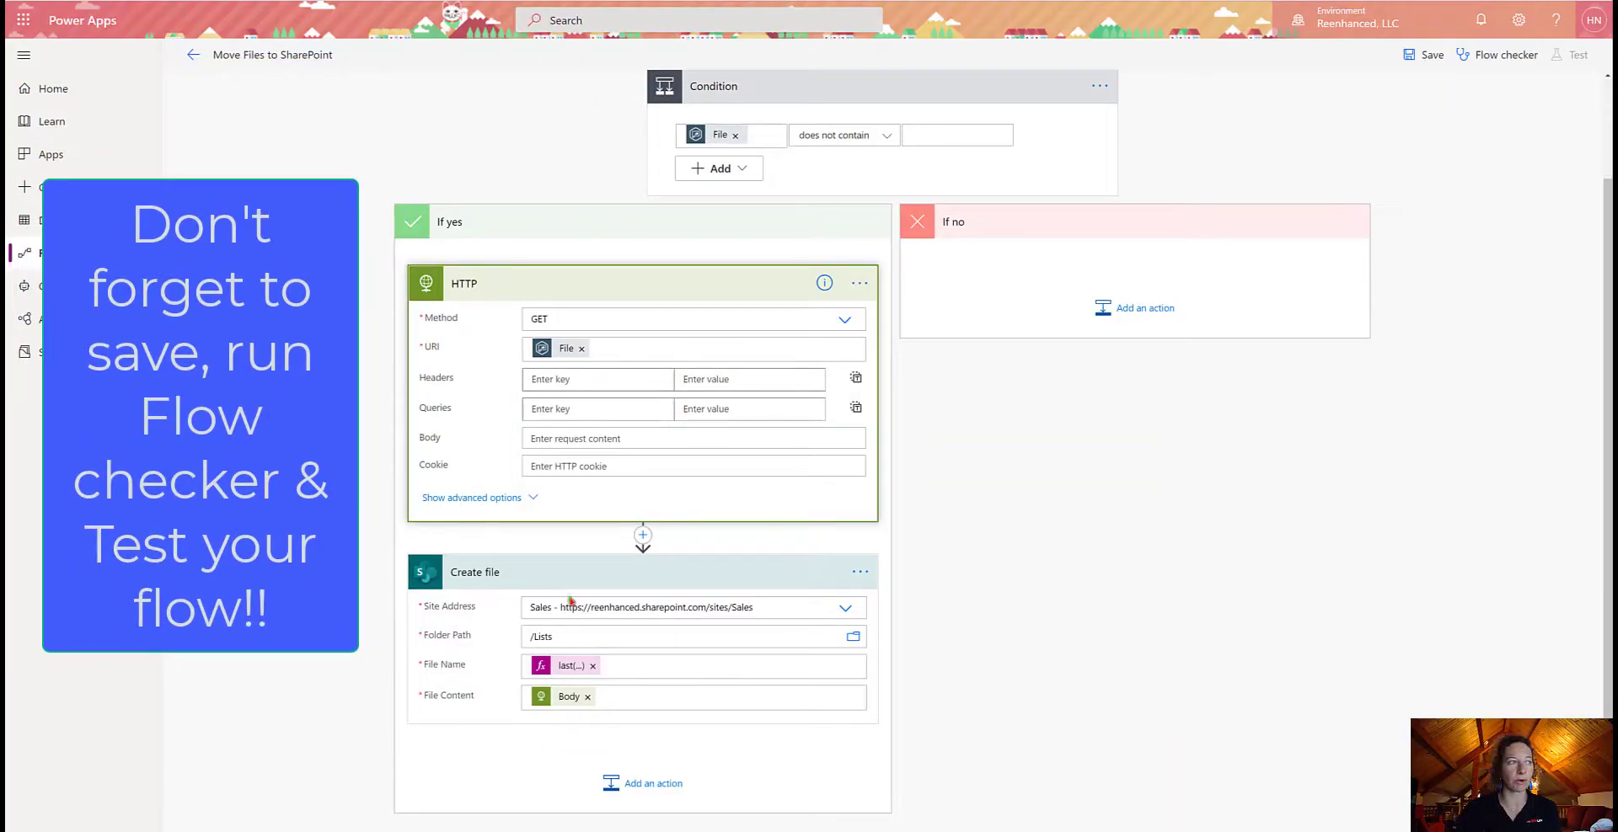